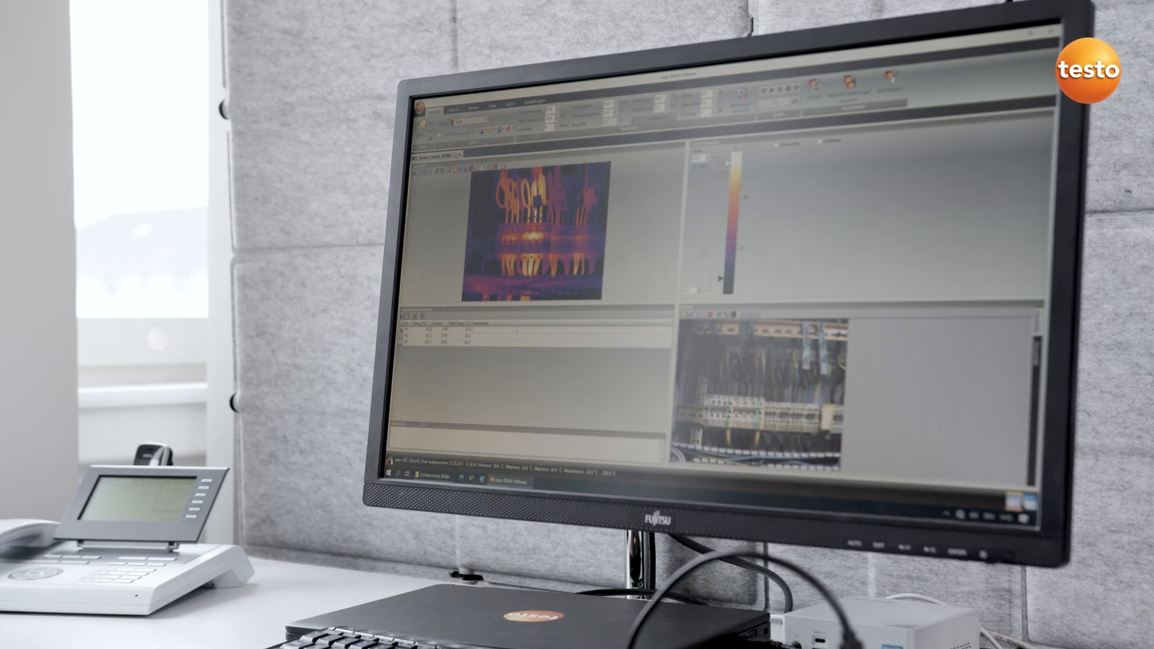
text(Schal)
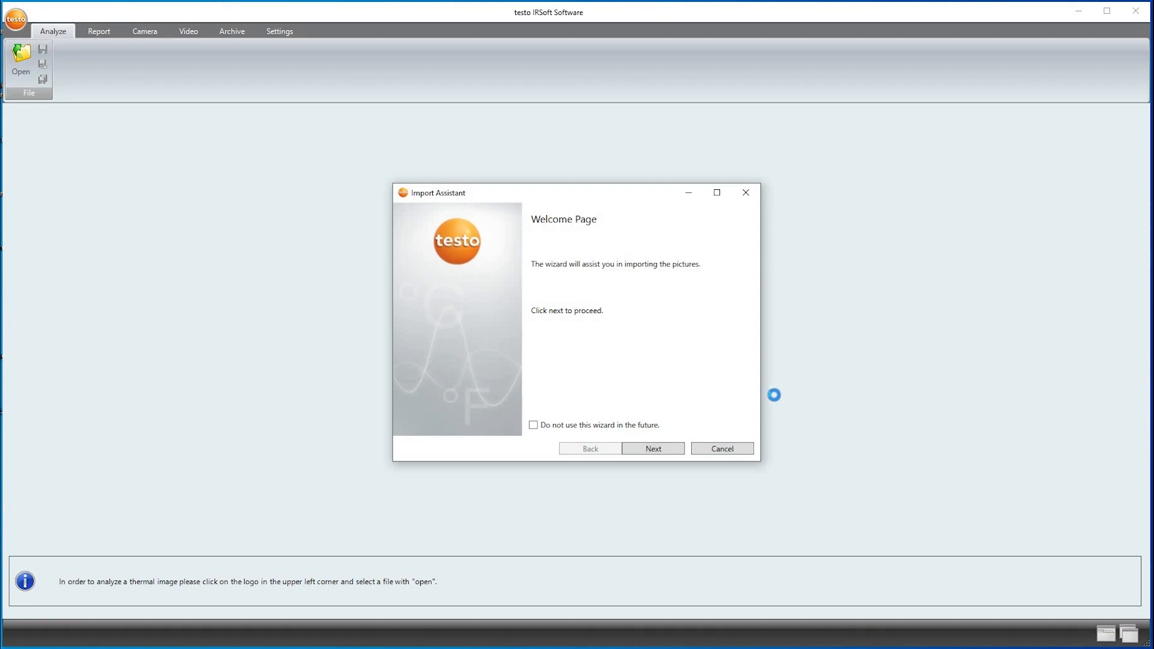
Import all the listed thermal images through the Import Assistant, using the Desktop folder as the destination directory
click(664, 448)
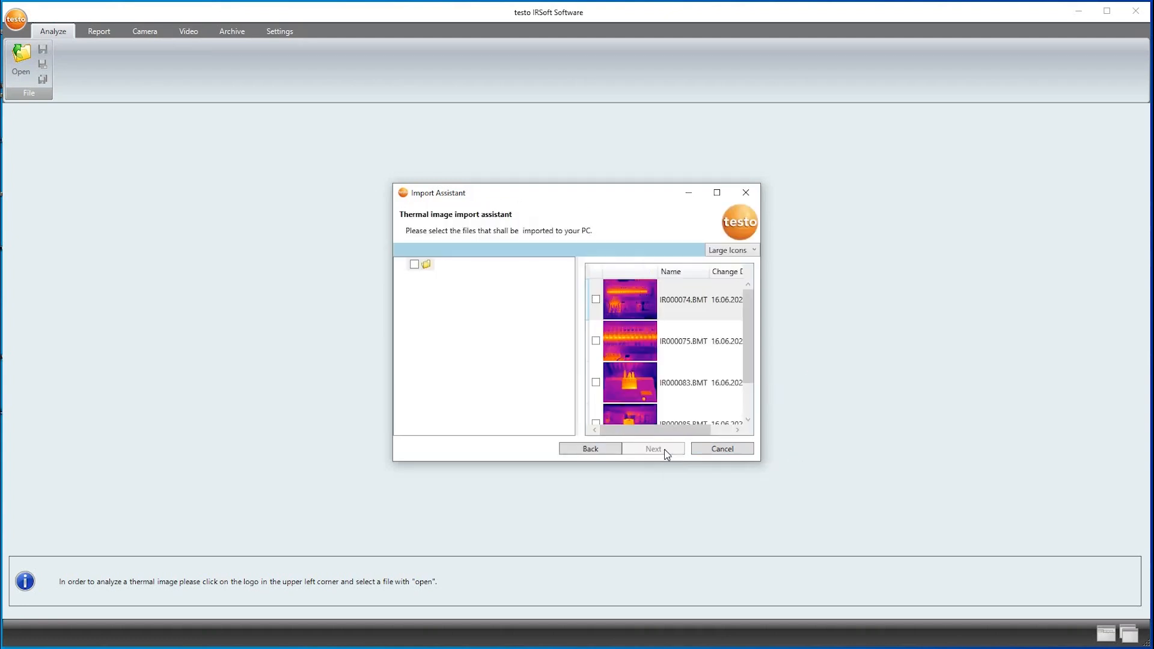
click(413, 265)
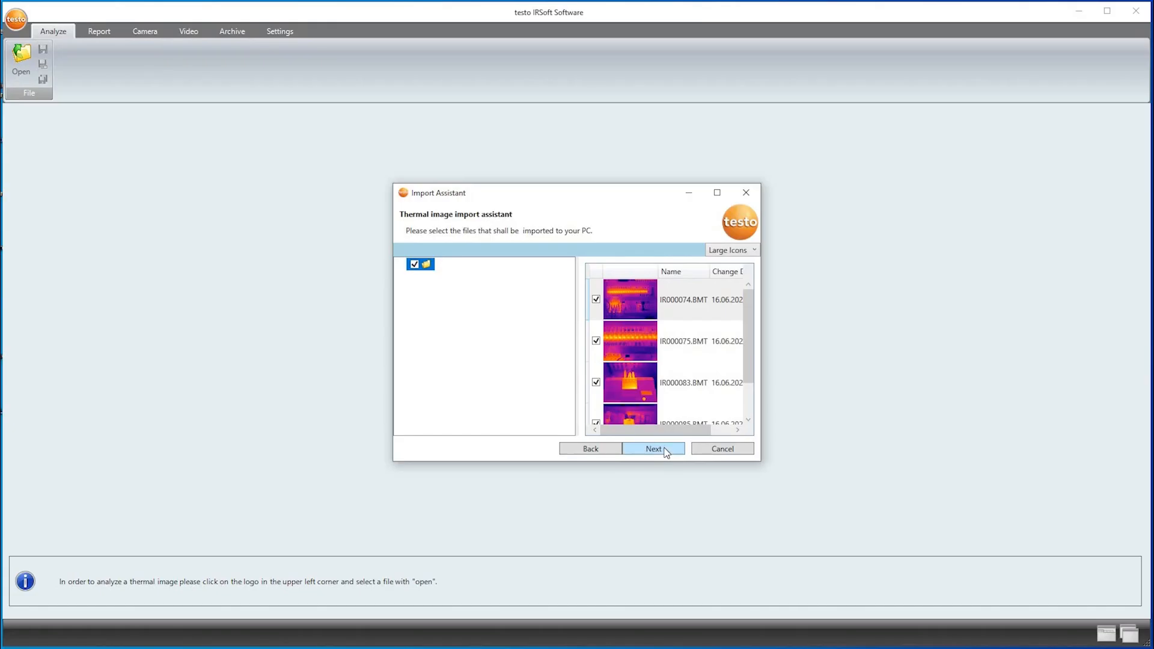
click(664, 450)
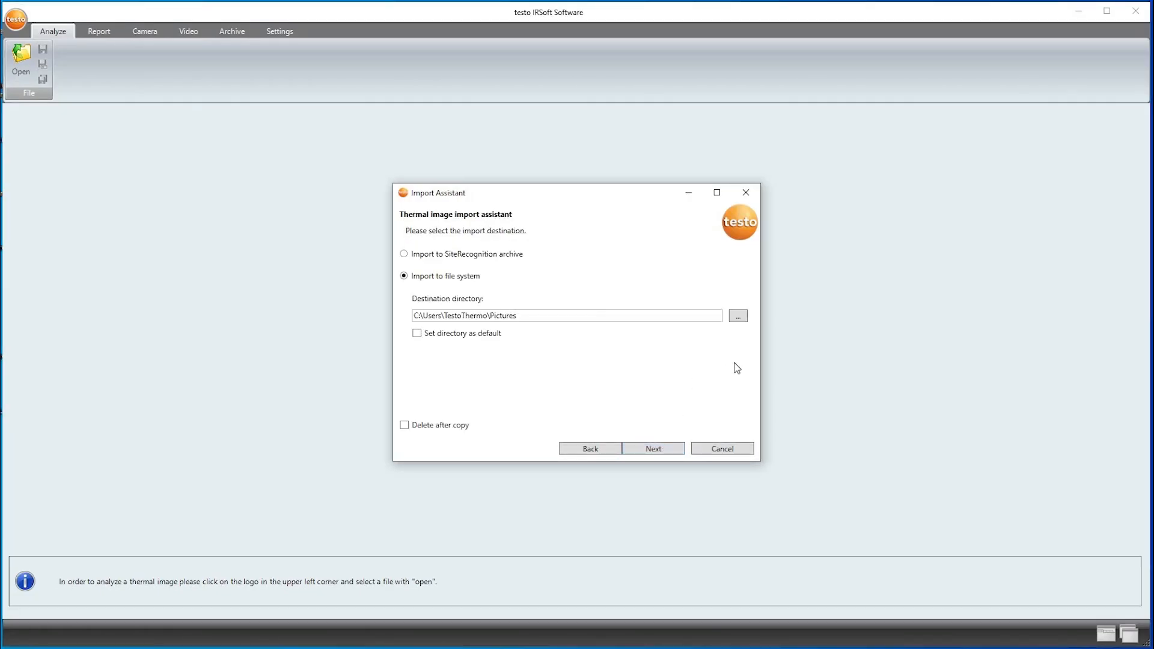
click(739, 319)
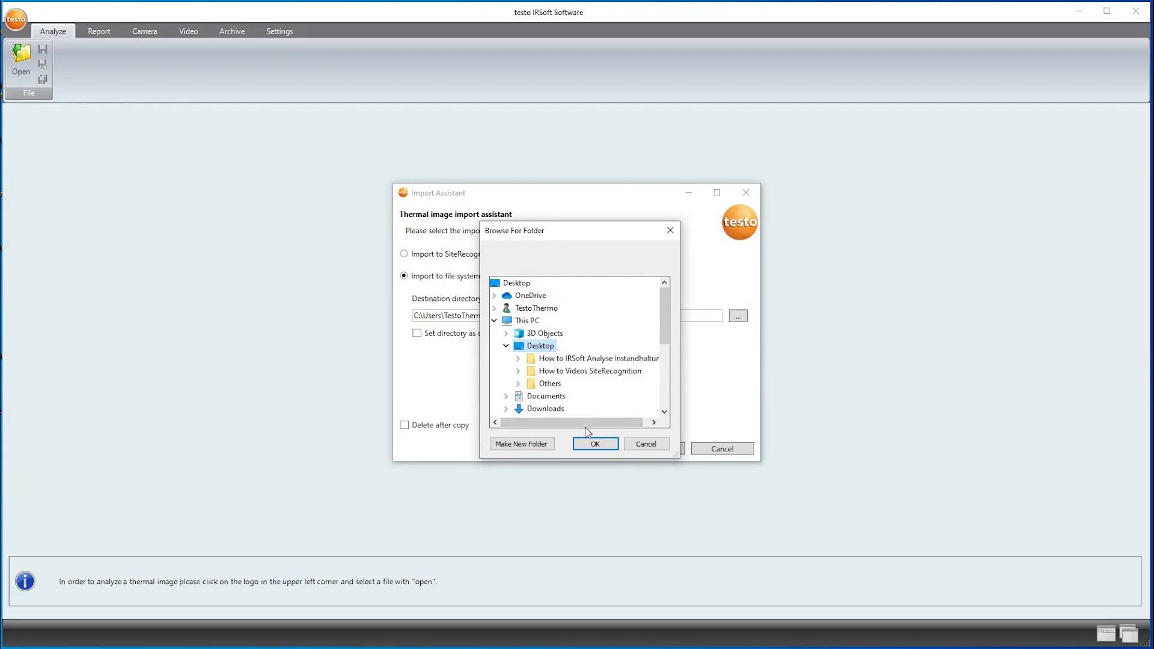
click(592, 443)
click(652, 450)
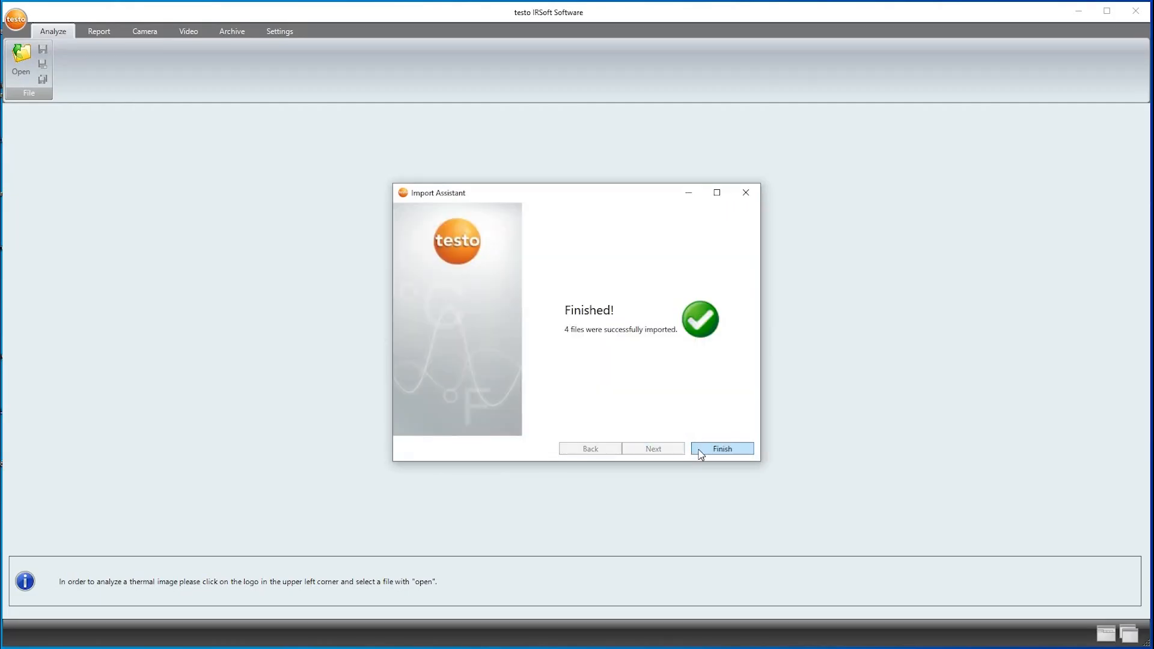
click(700, 450)
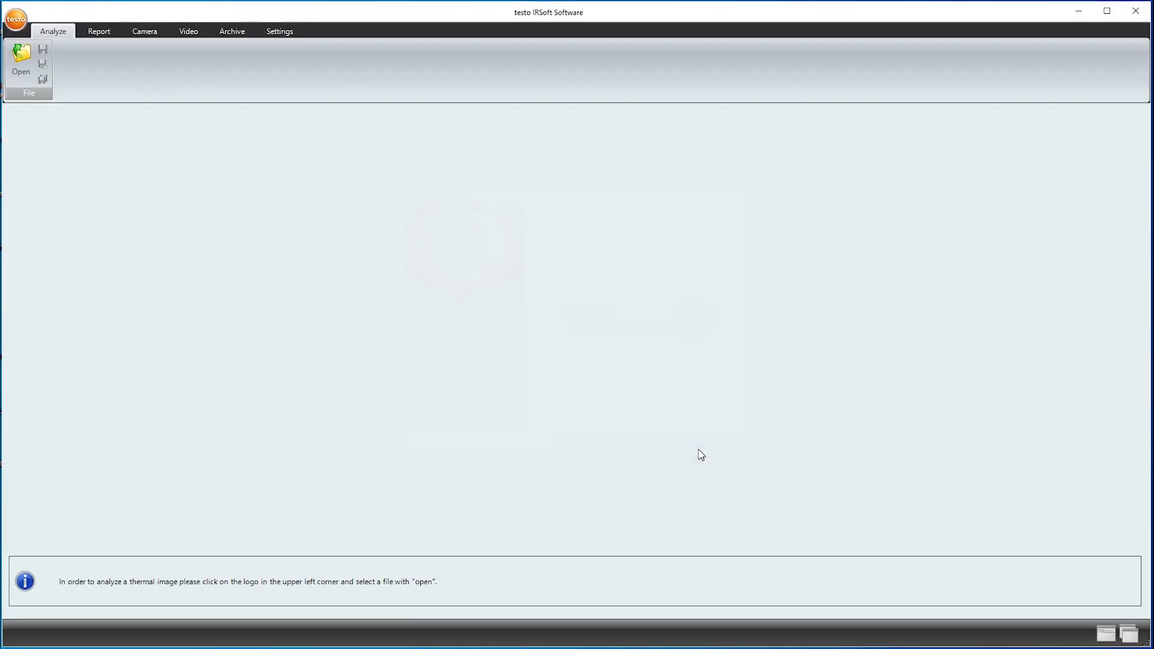
Open the thermal images IR000074, IR000075, IR000083 and IR000085 together from the Desktop folder
click(21, 65)
click(152, 185)
drag(154, 174, 155, 143)
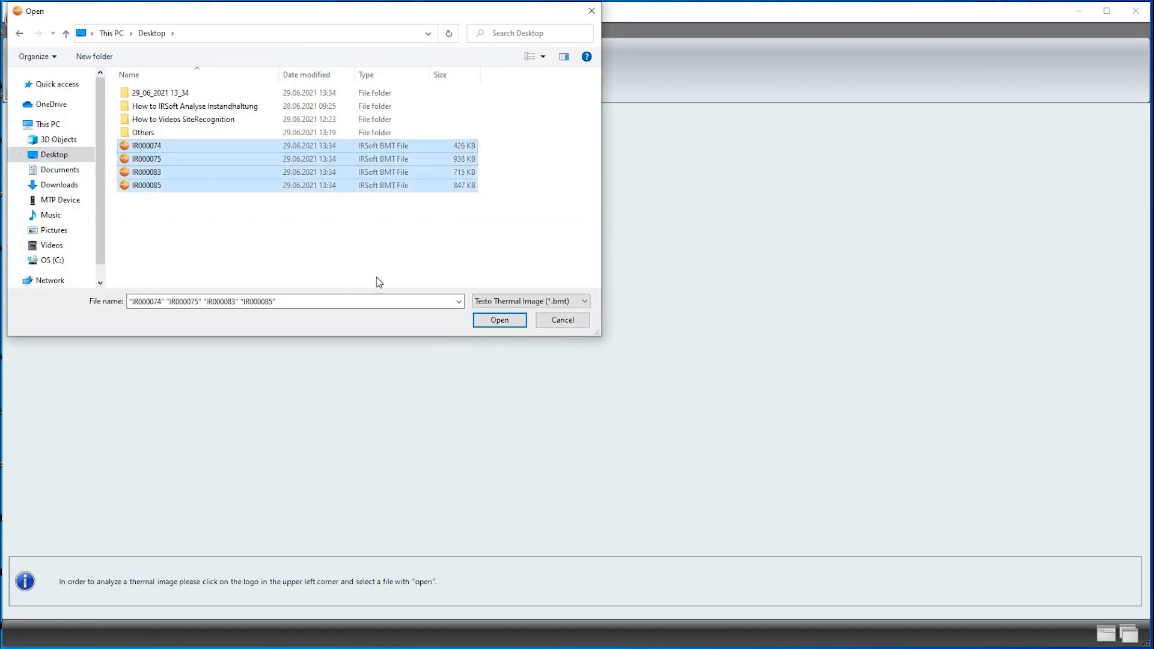
click(498, 320)
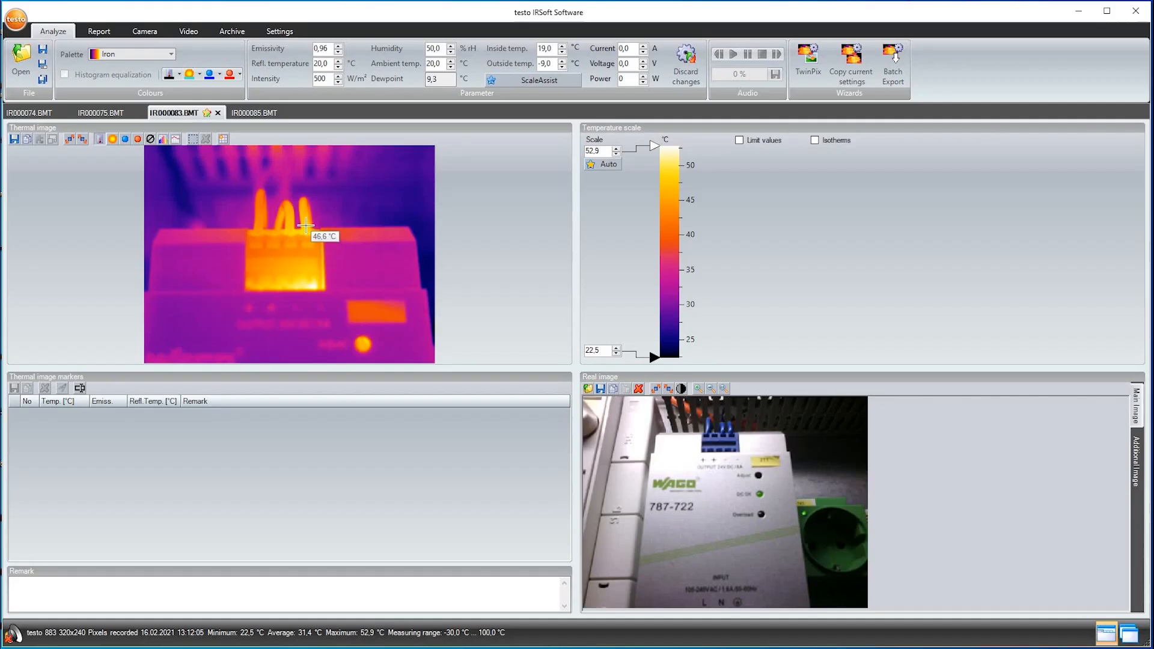
Place a single-point temperature marker at the base of each of the three hot cables in IR000083.BMT
click(306, 226)
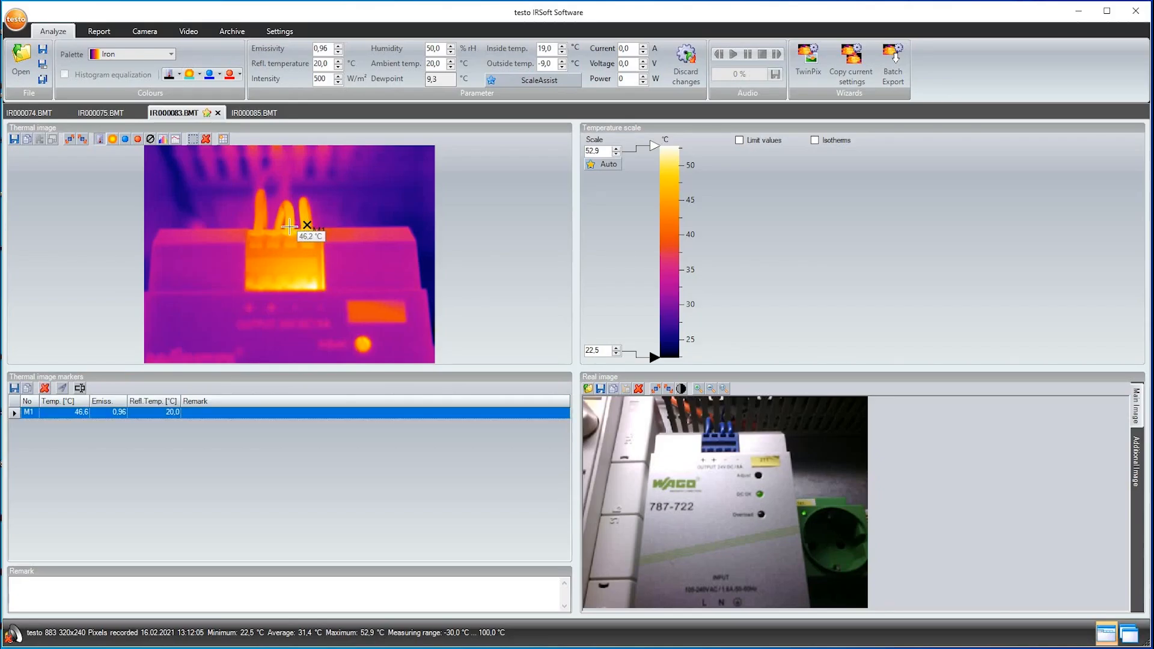
click(289, 227)
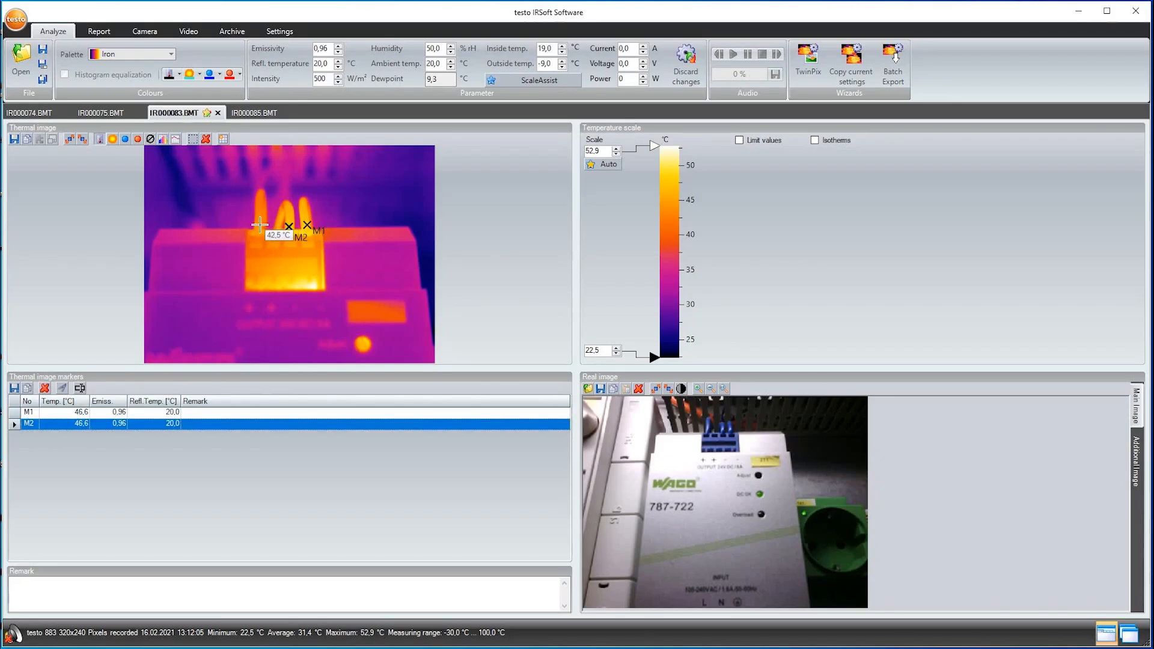
click(259, 225)
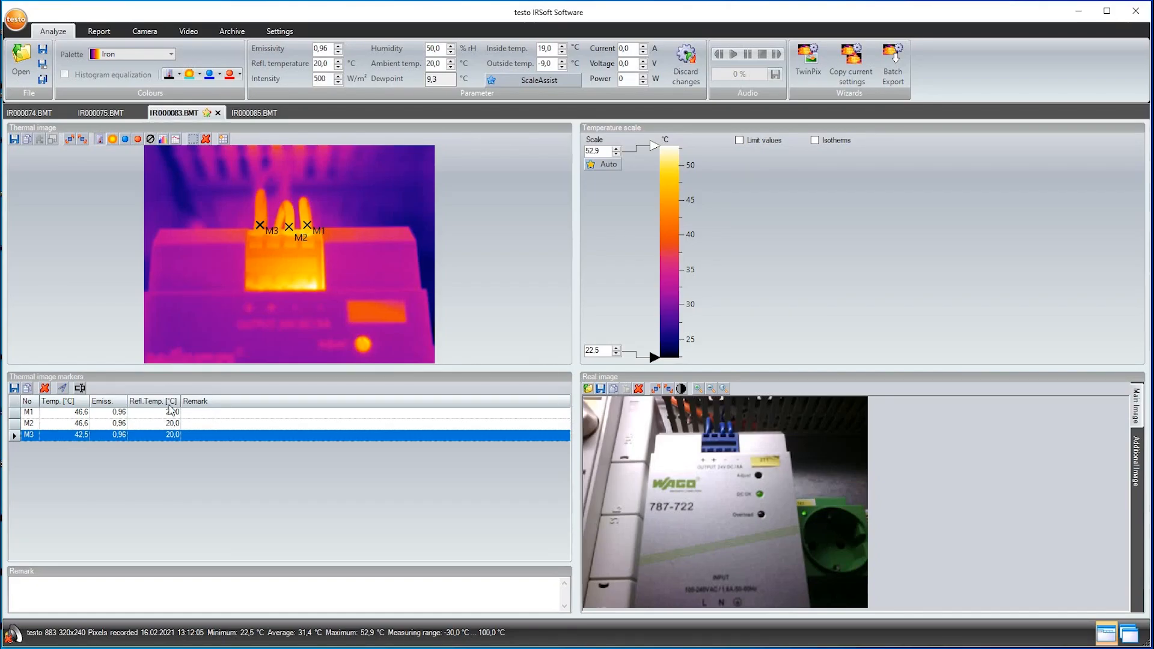
Add a temperature difference calculation with DeltaT 1 defined as M1 minus M3
click(62, 388)
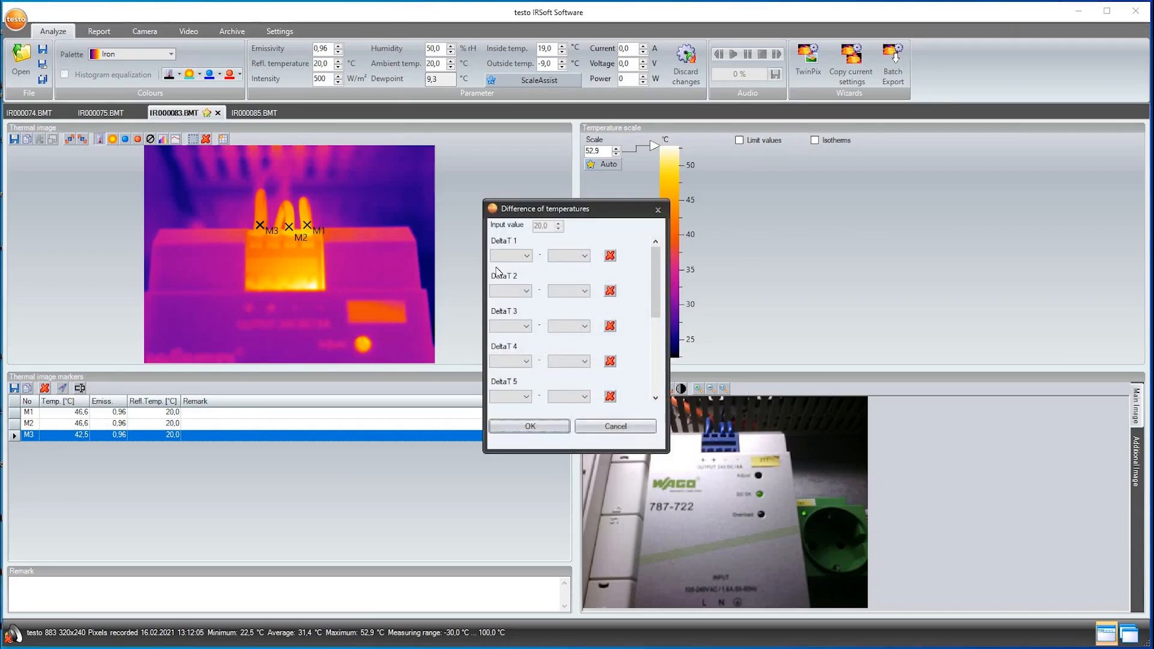
click(527, 256)
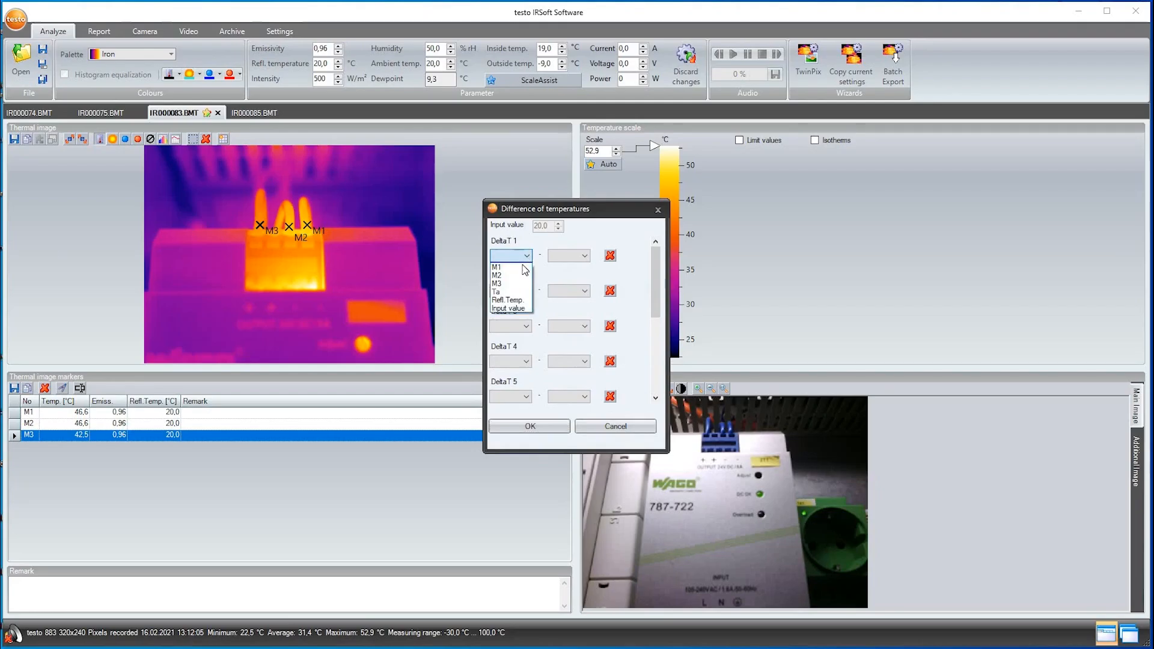
click(510, 268)
click(577, 258)
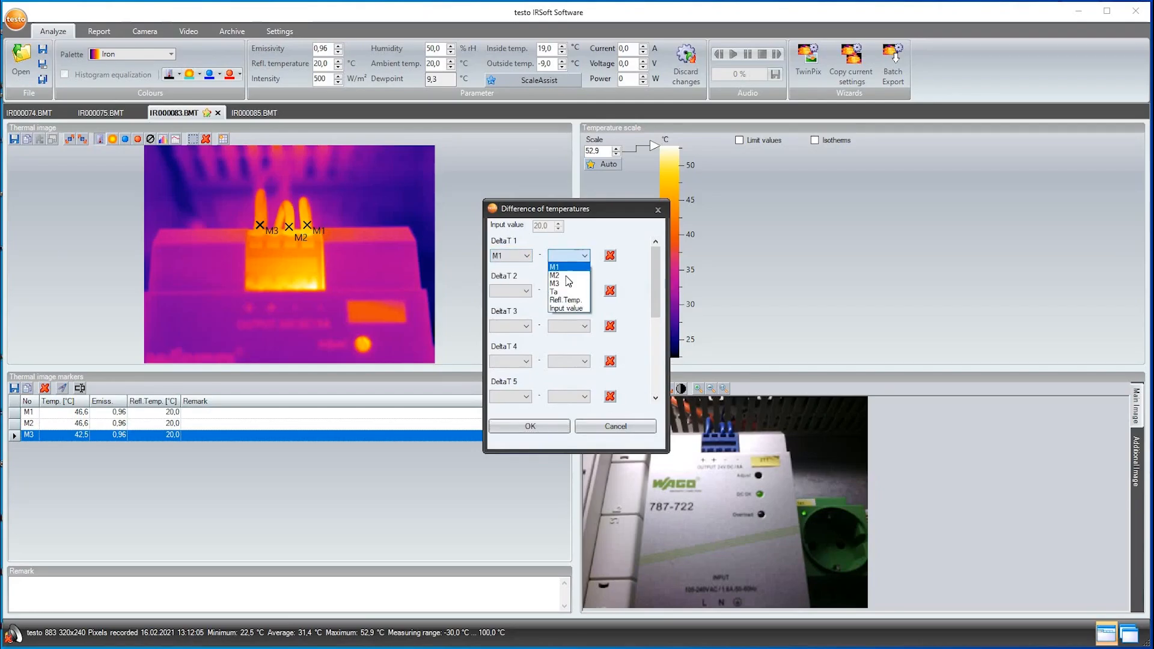
click(567, 284)
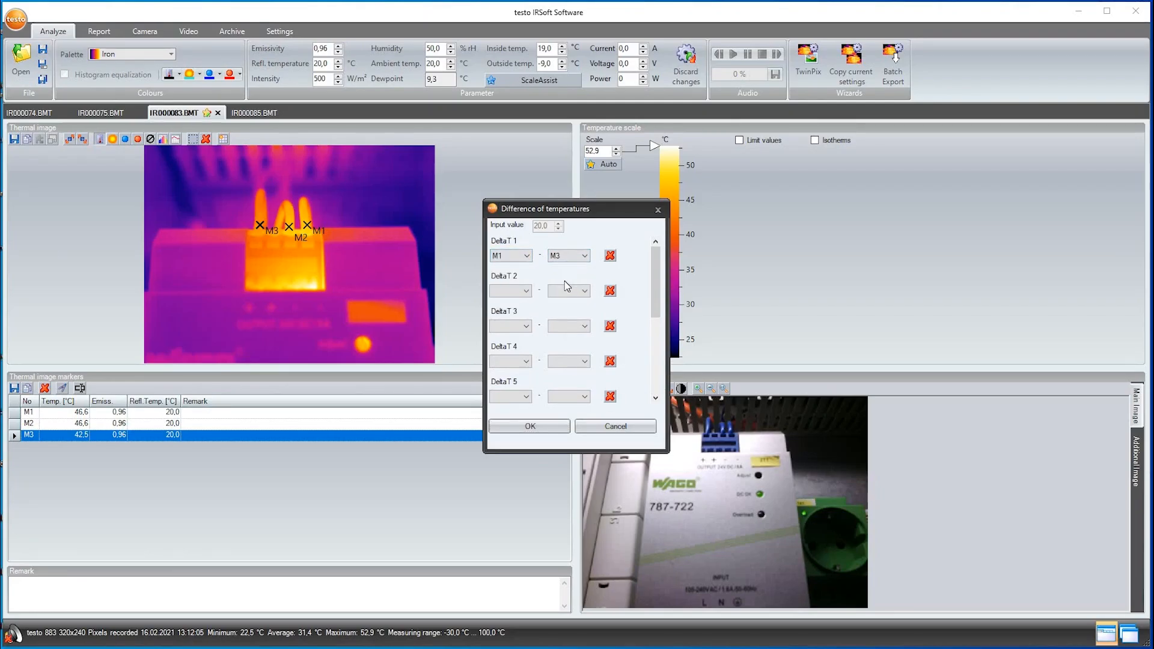
click(530, 427)
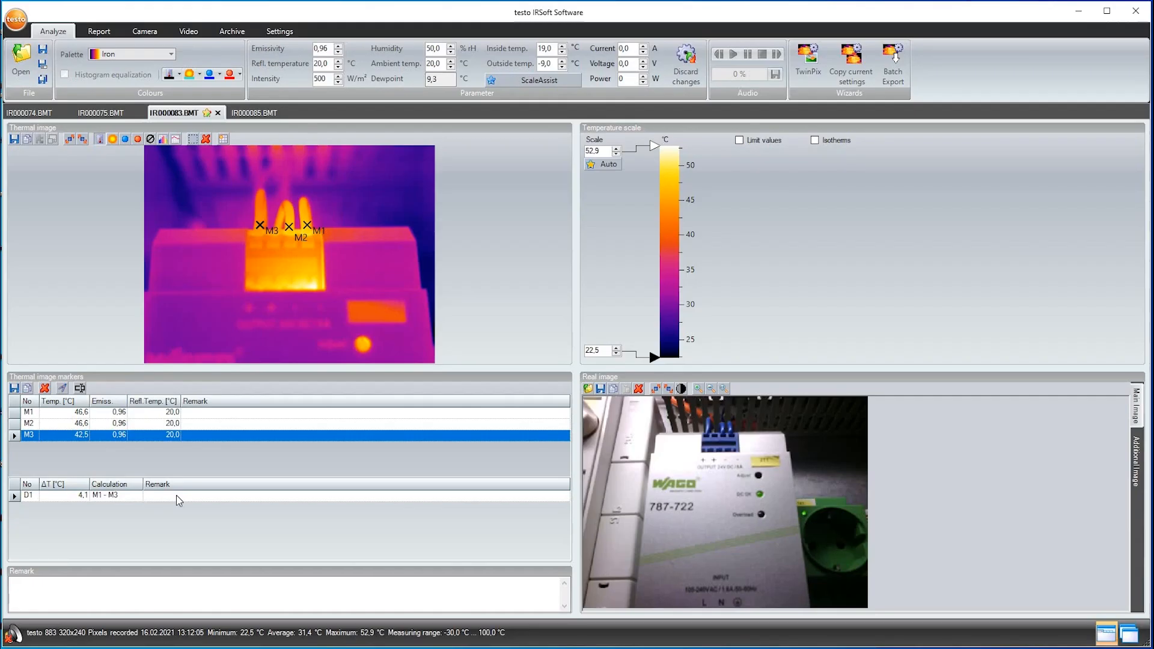
Add a hotspot marker for the whole image and another for a rectangle enclosing the connector block and its three cables
click(138, 140)
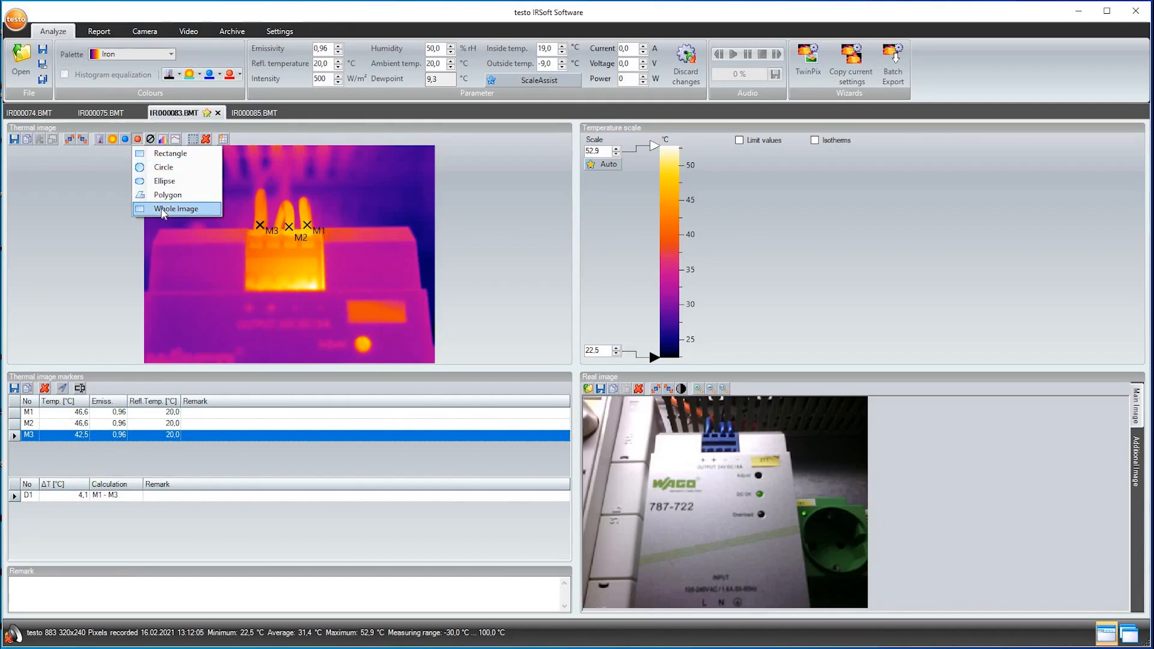
click(164, 210)
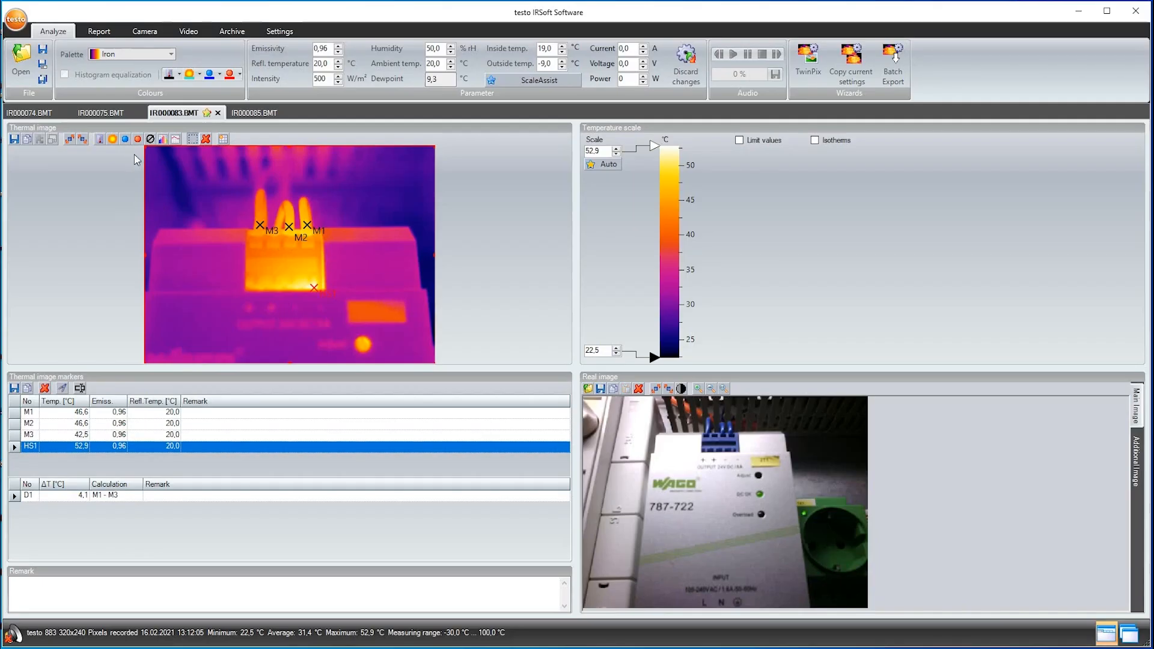
click(137, 139)
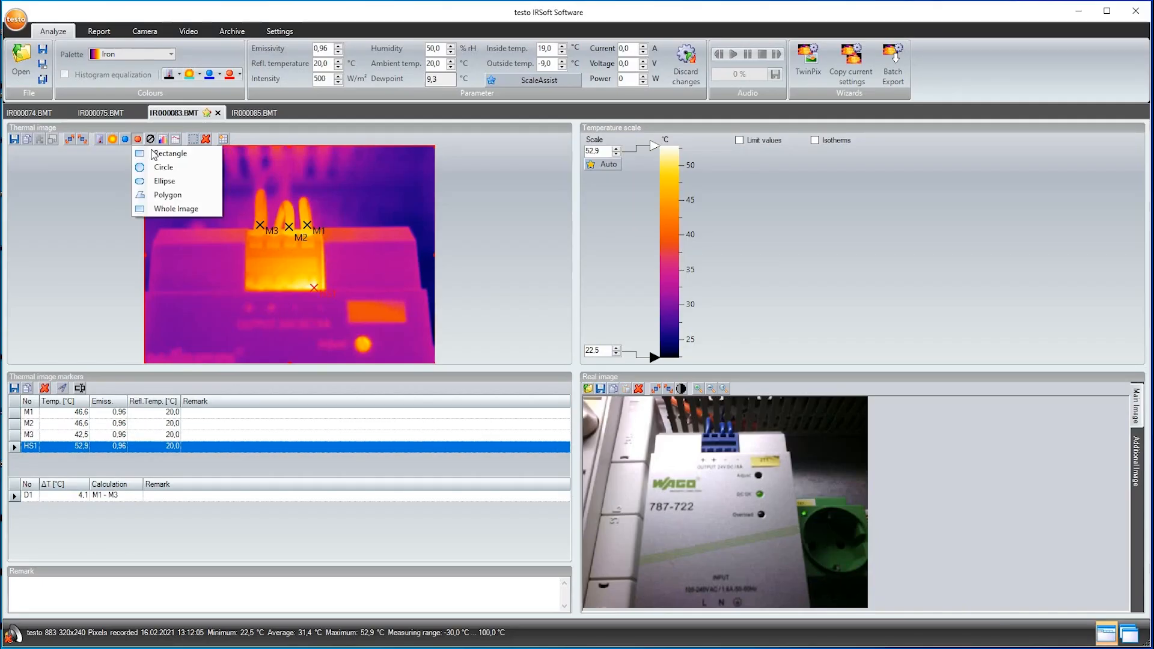
click(165, 153)
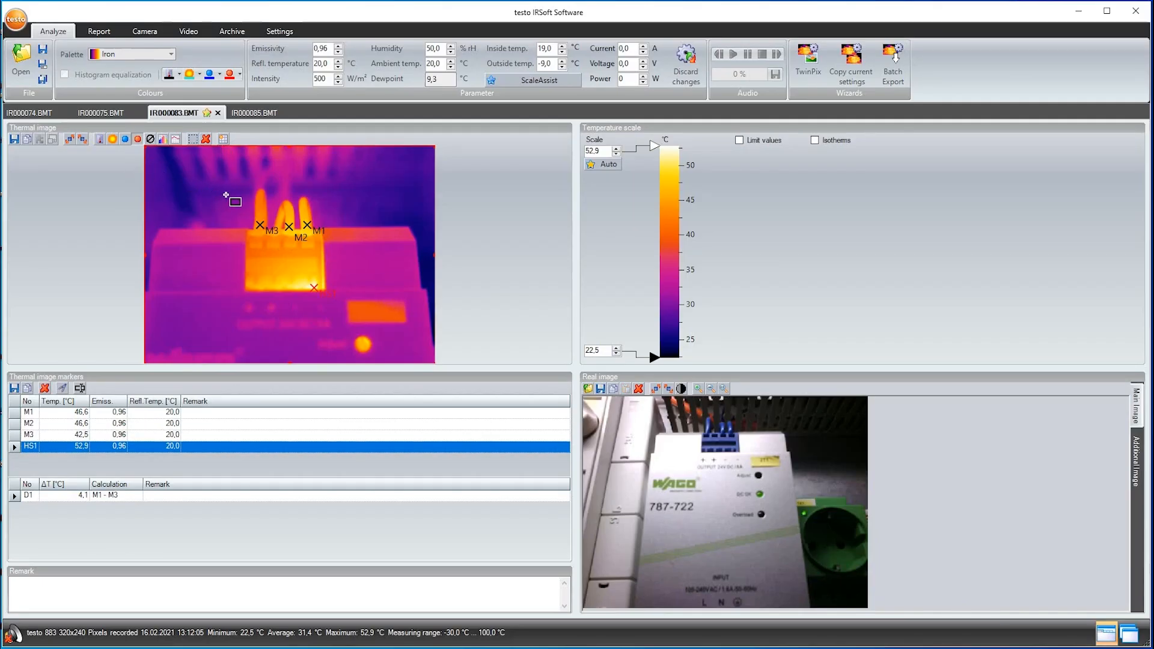
mouse_move(225, 194)
mouse_down()
mouse_move(345, 281)
mouse_move(355, 306)
mouse_up()
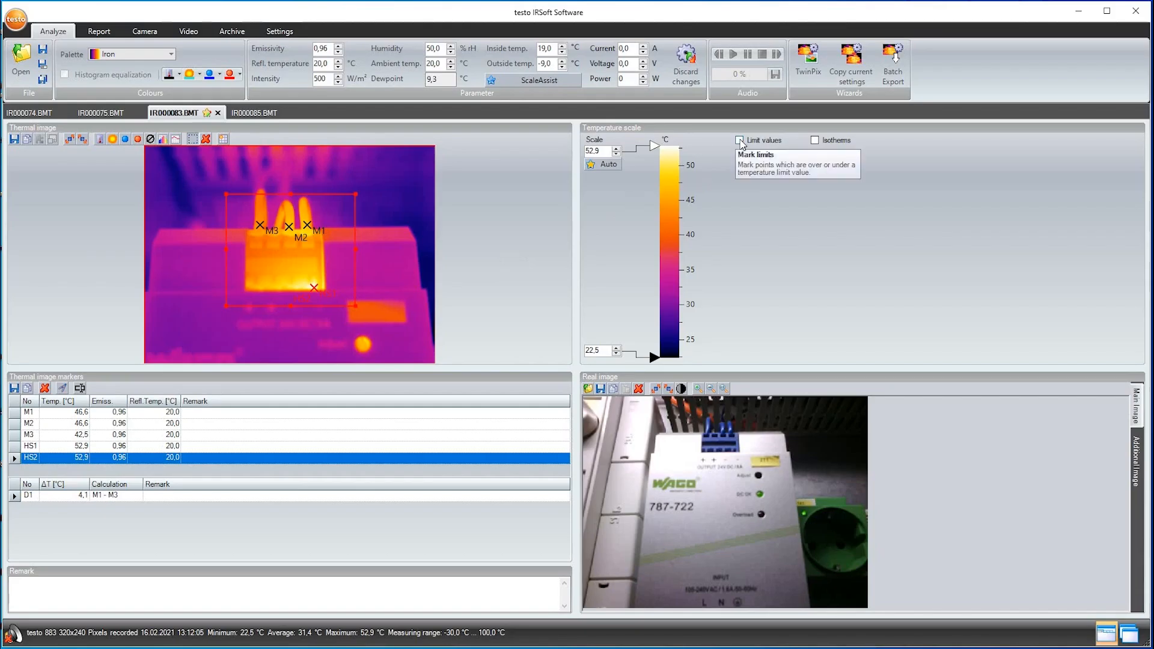
Enable the limit values on the temperature scale and set the upper limit to 48.0 °C
click(739, 140)
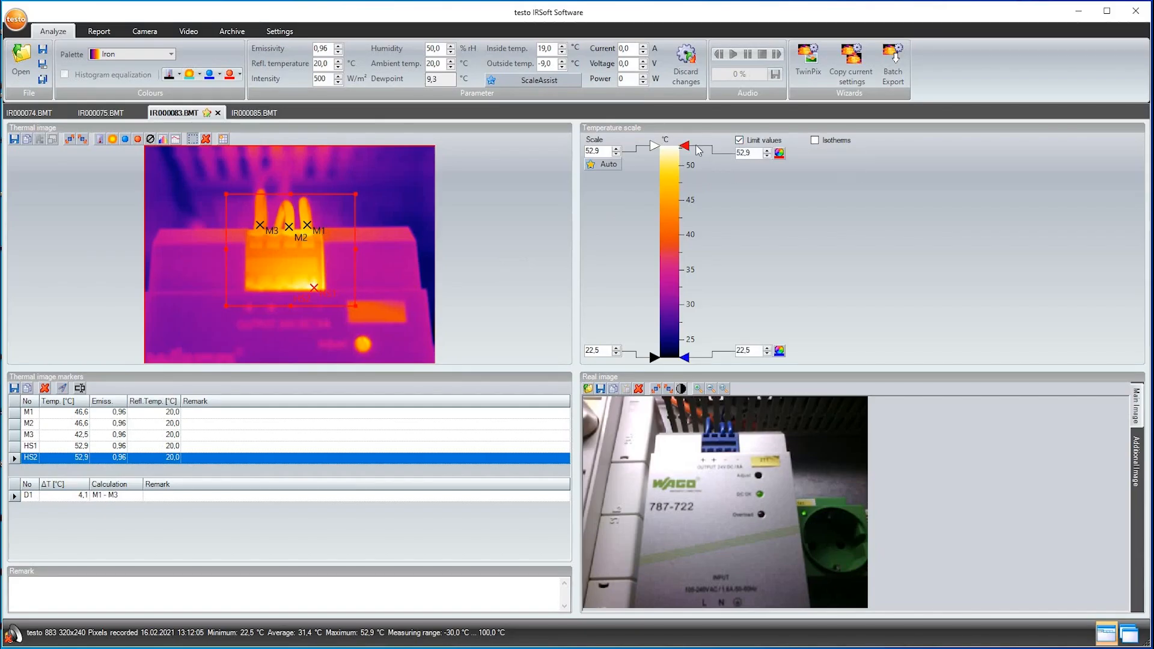
drag(685, 145, 687, 179)
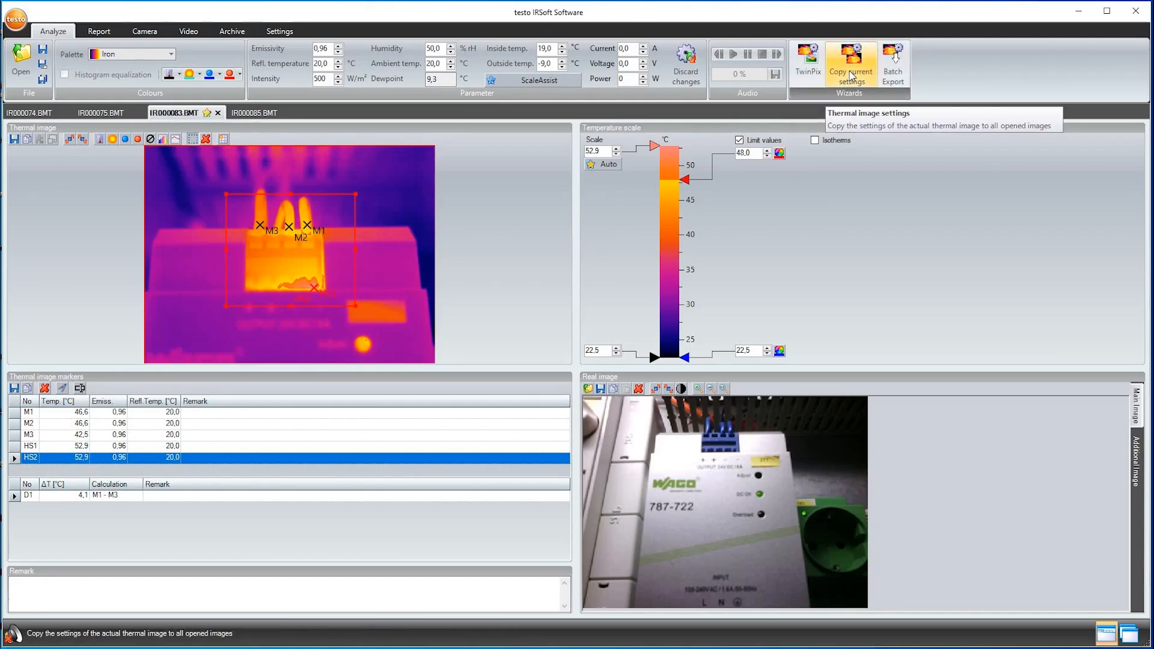
Copy only the temperature limit values from IR000083.BMT to all open images with the Copy Settings Assistant
click(851, 74)
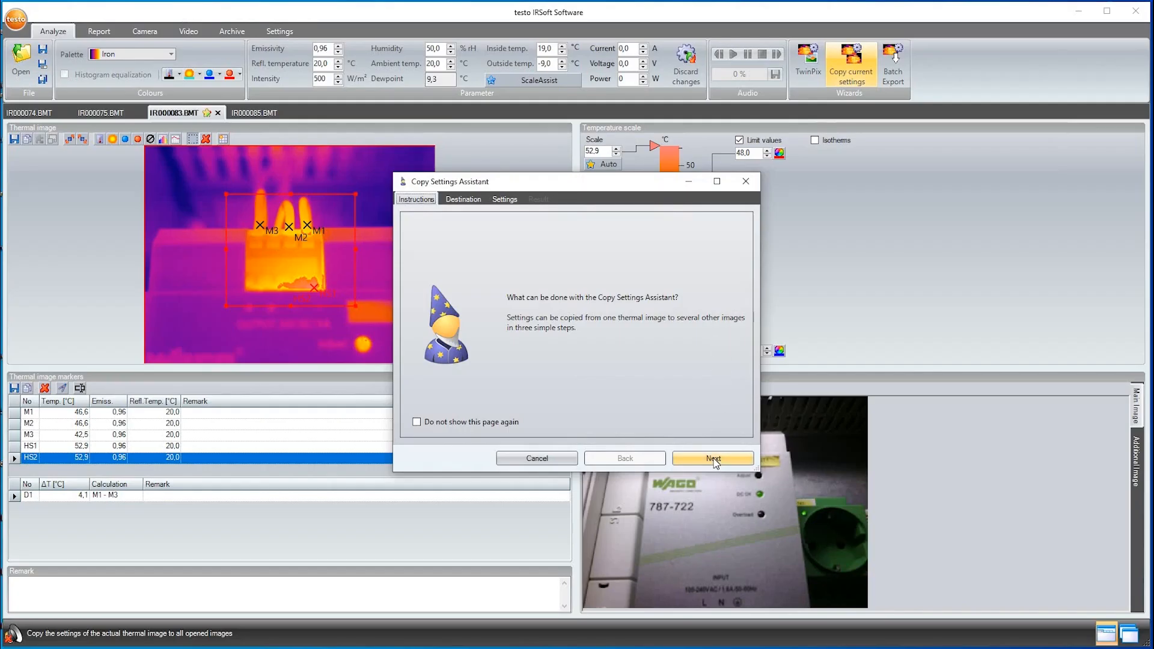
click(713, 458)
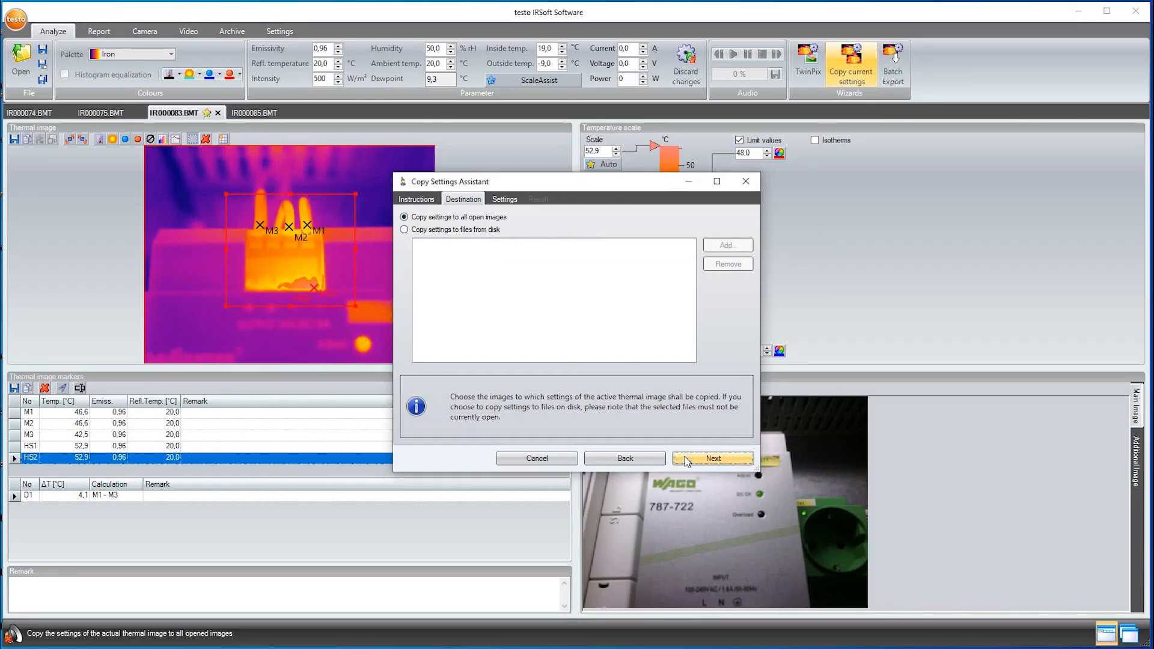
click(686, 459)
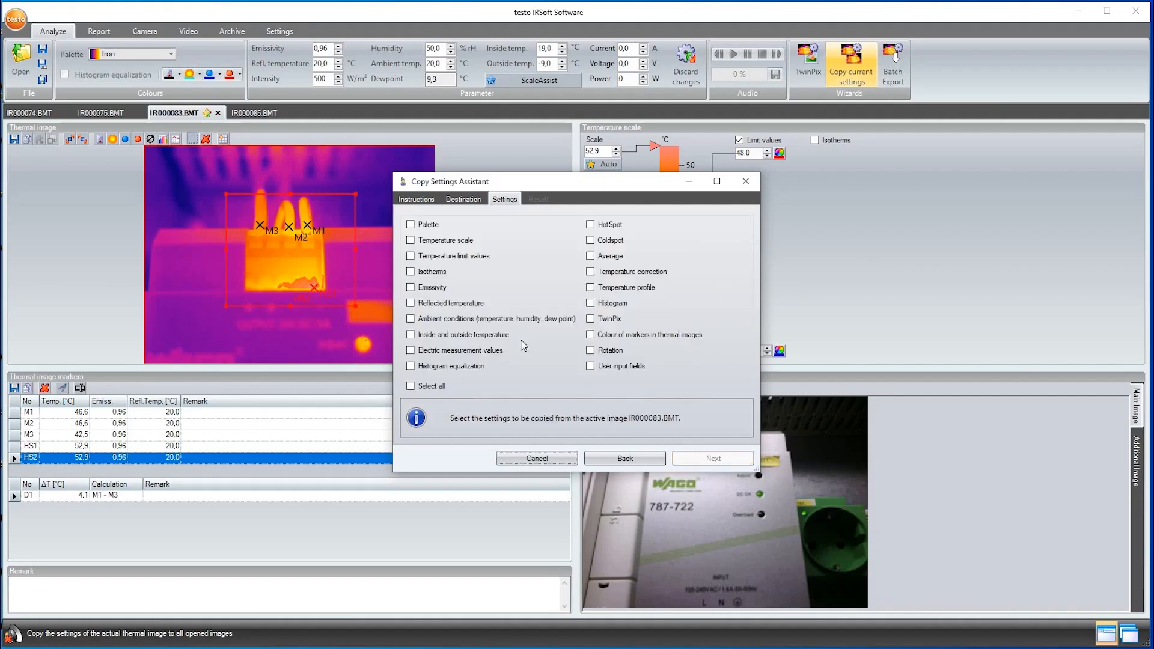
click(411, 256)
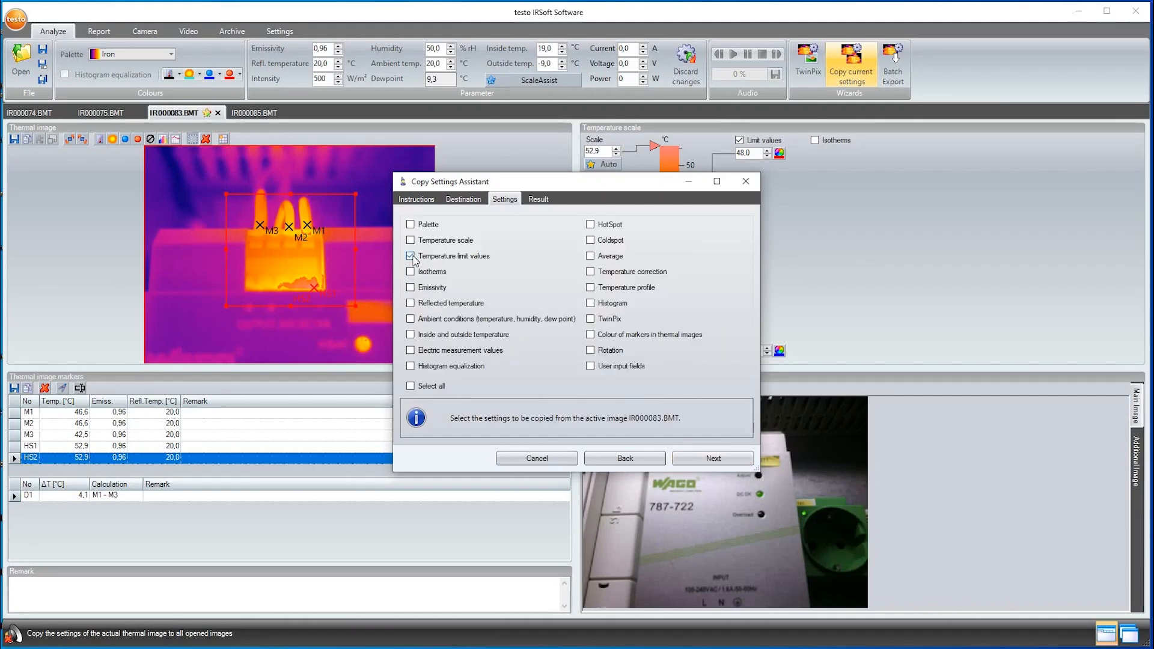
click(707, 458)
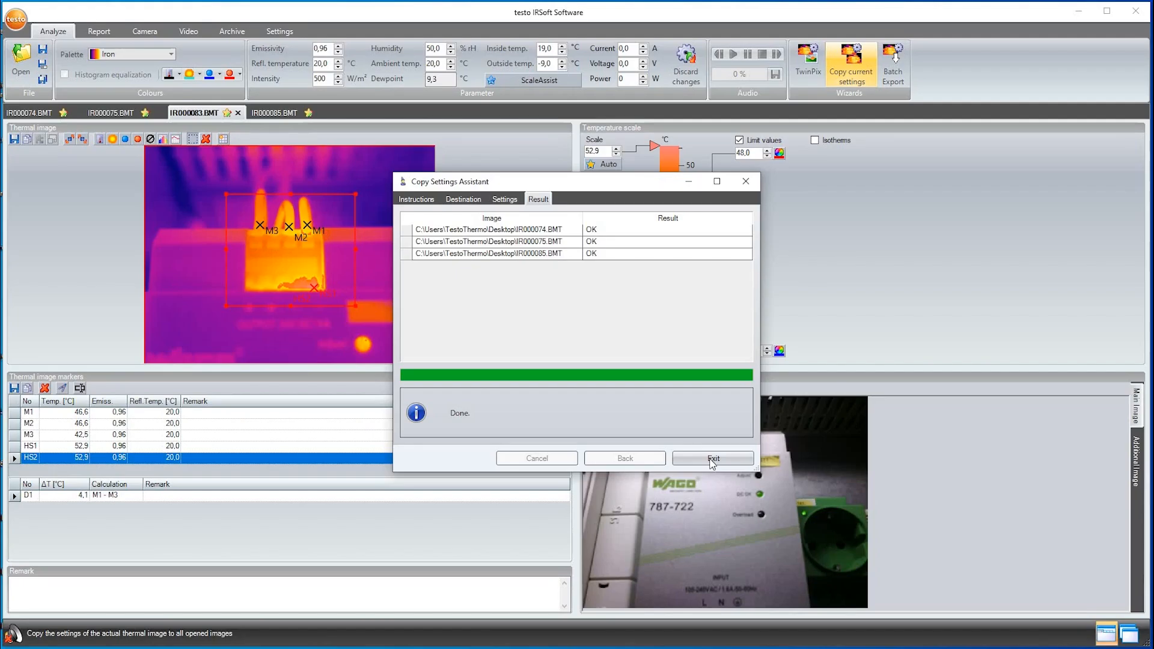
click(712, 459)
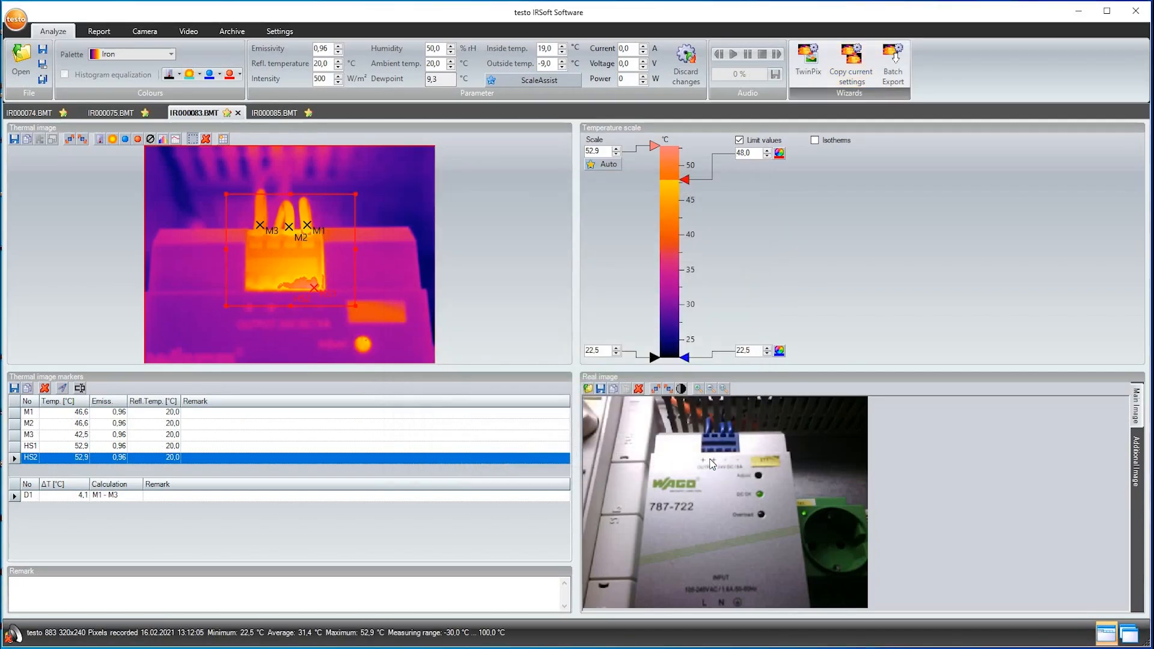
Check the copied limit values in IR000085.BMT, IR000075.BMT and IR000074.BMT
click(288, 110)
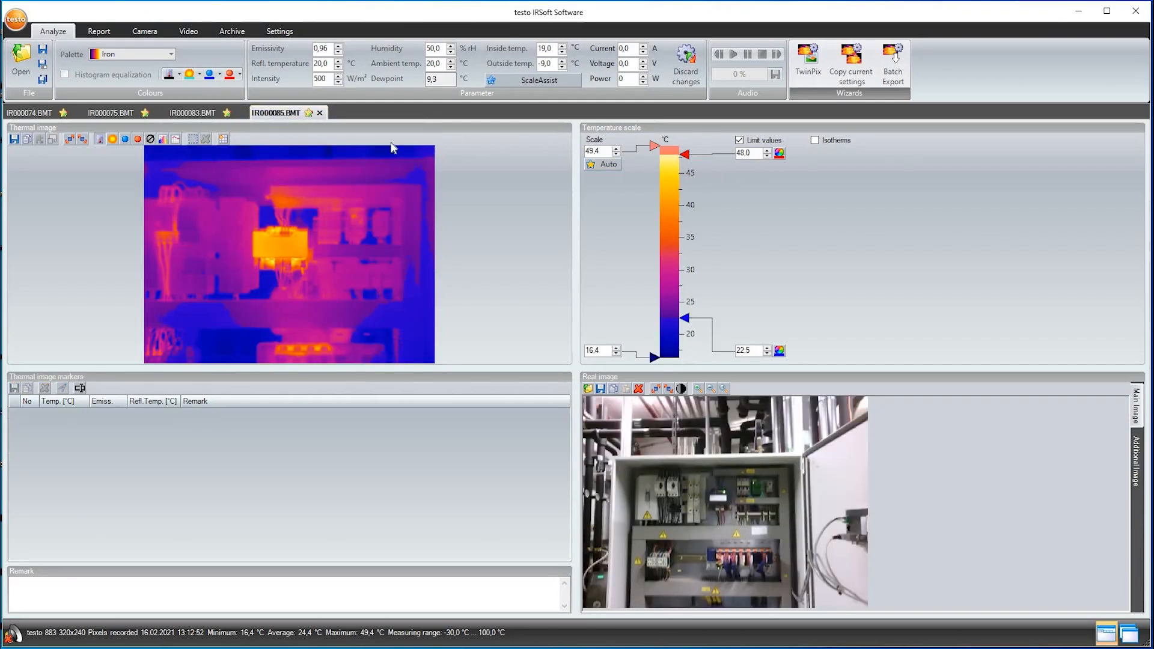
click(96, 114)
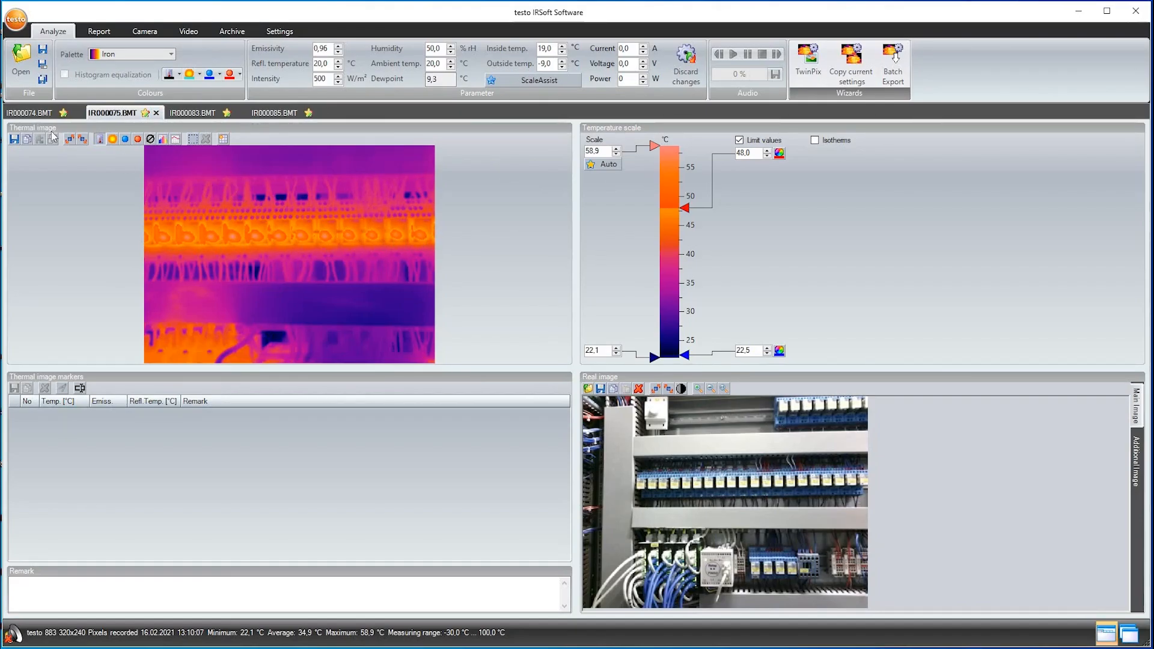
click(29, 114)
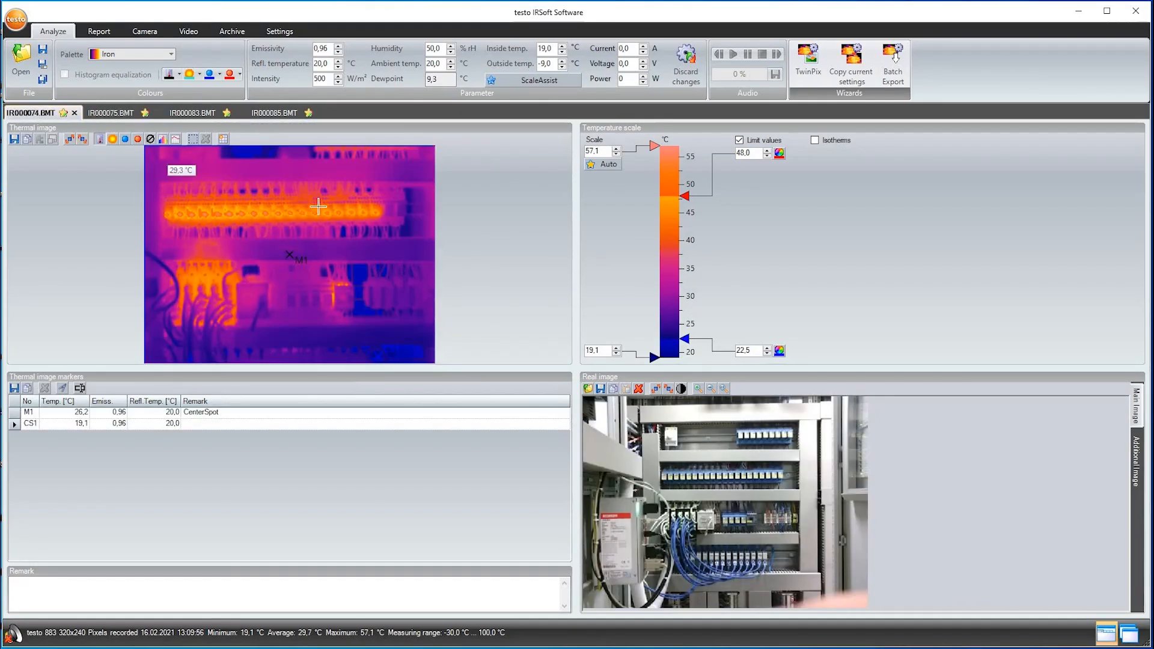
Return to IR000083.BMT and open its remark field for text entry
click(204, 115)
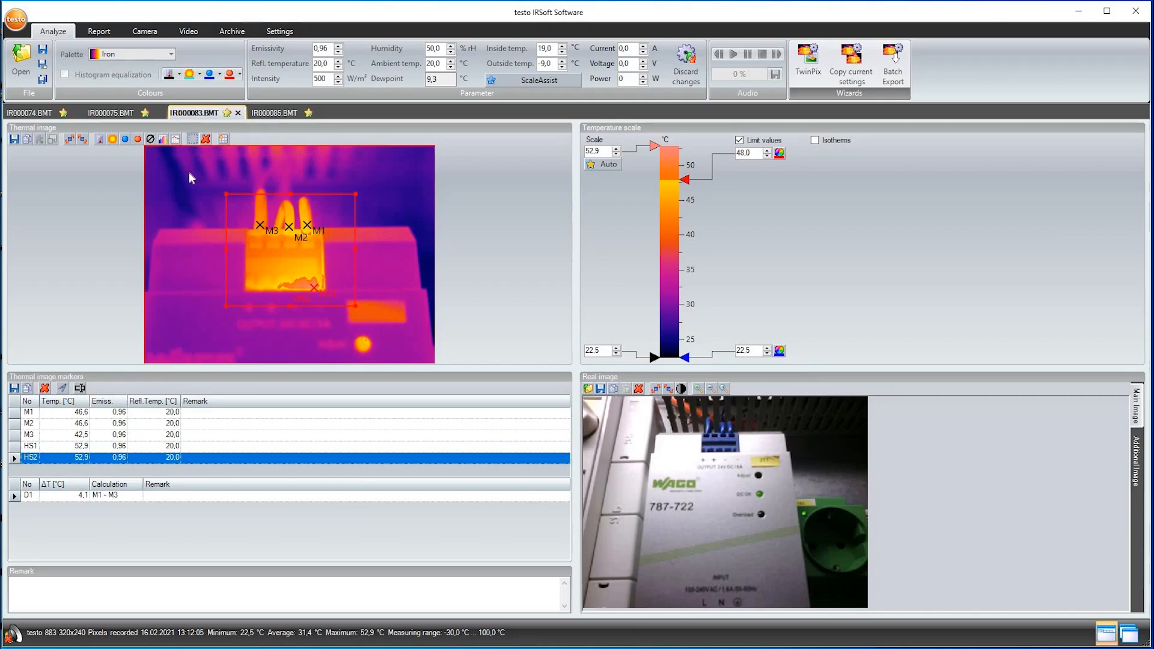
click(34, 587)
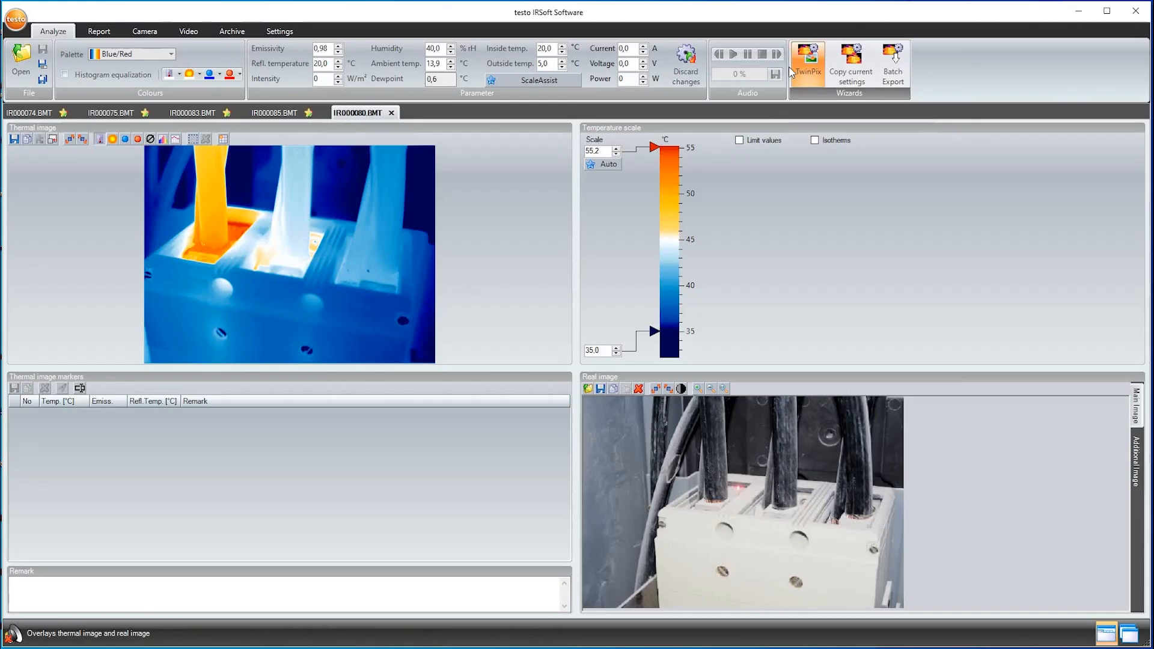
Start a TwinPix overlay for IR000080.BMT and set four matching marking points in the thermal and real images
click(784, 67)
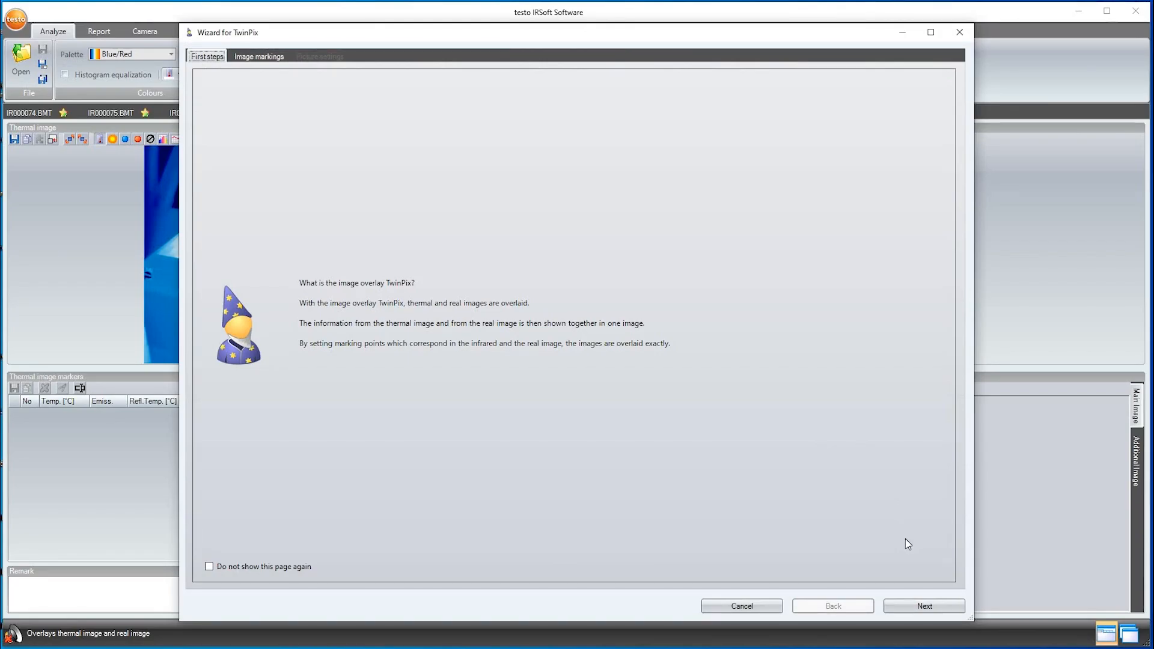
click(920, 605)
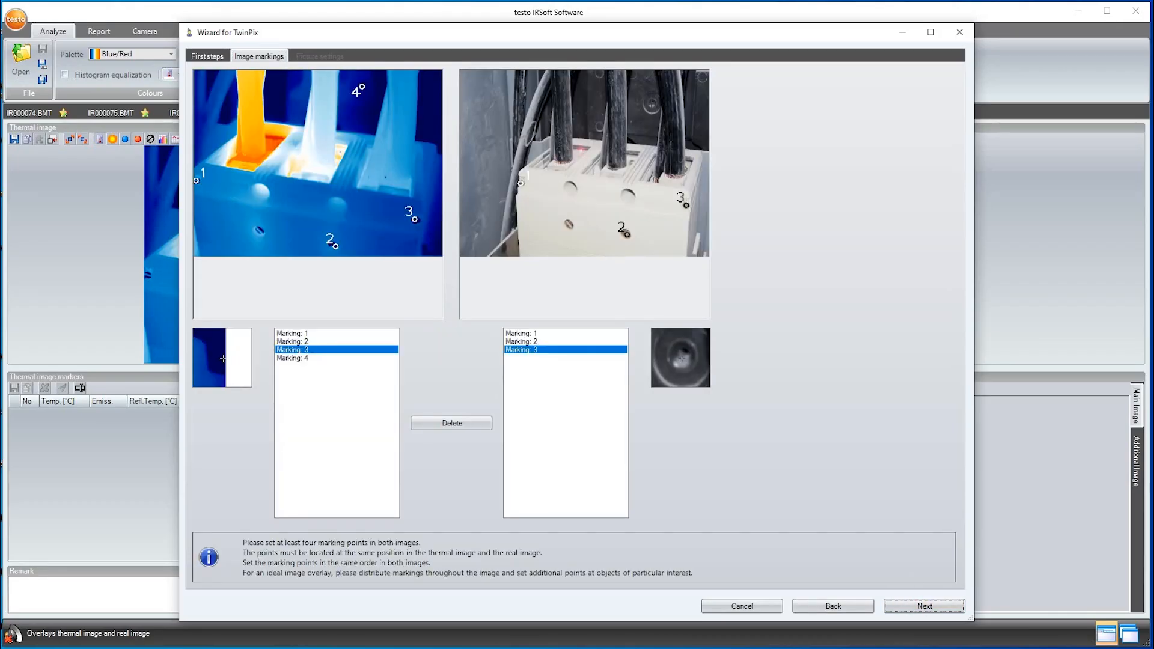
click(652, 104)
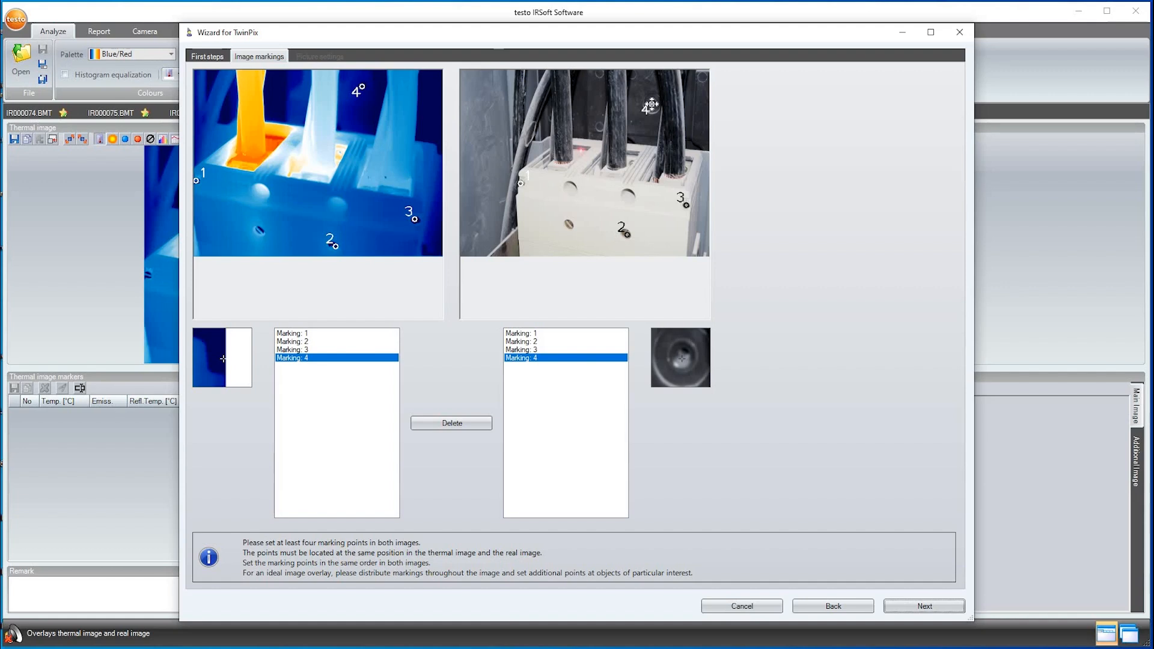
click(924, 605)
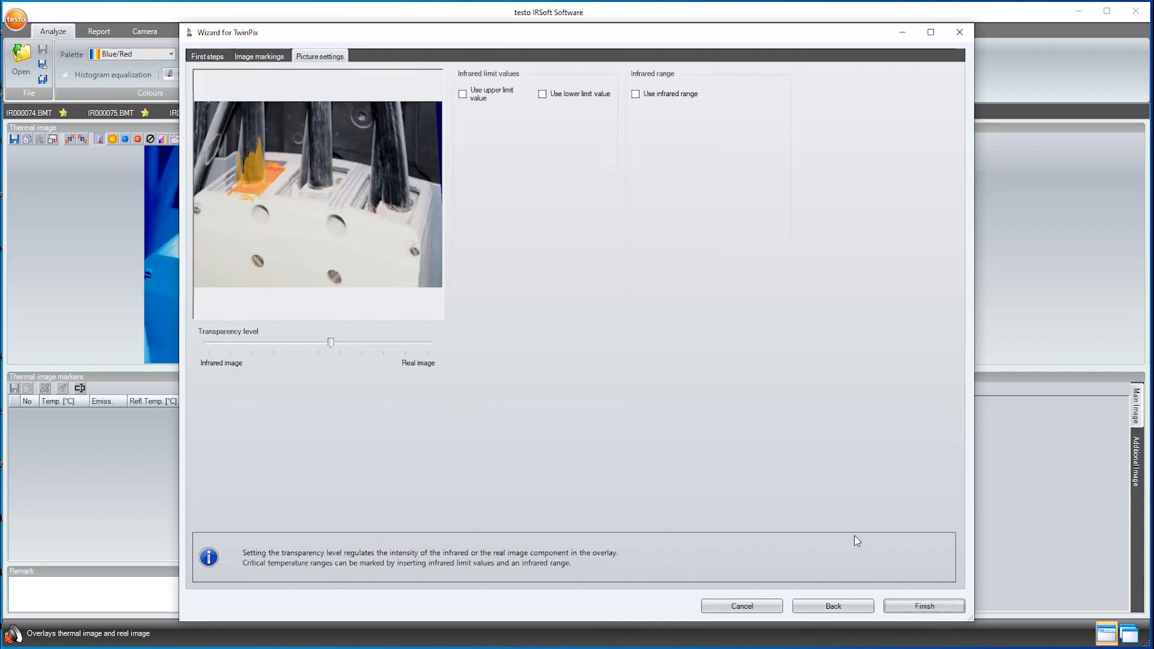
Enable the upper infrared limit value at about 39.7 °C, set the transparency to roughly midway, and finish the overlay
click(462, 94)
mouse_move(331, 341)
mouse_down()
mouse_move(248, 342)
mouse_move(330, 352)
mouse_up()
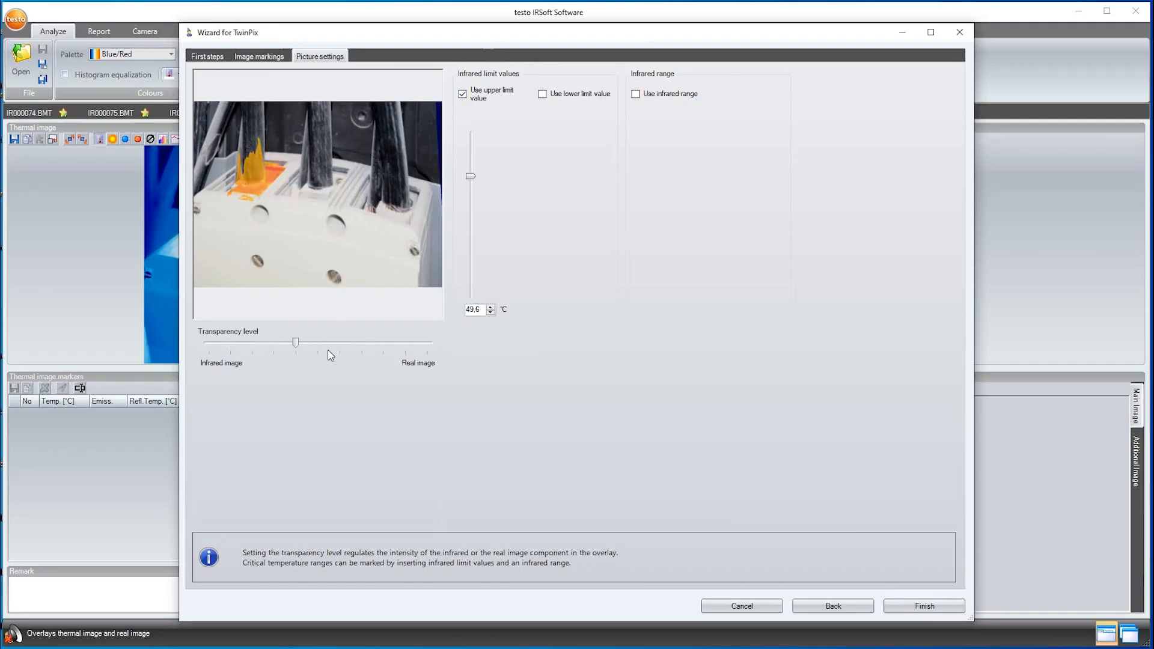
drag(466, 182, 463, 256)
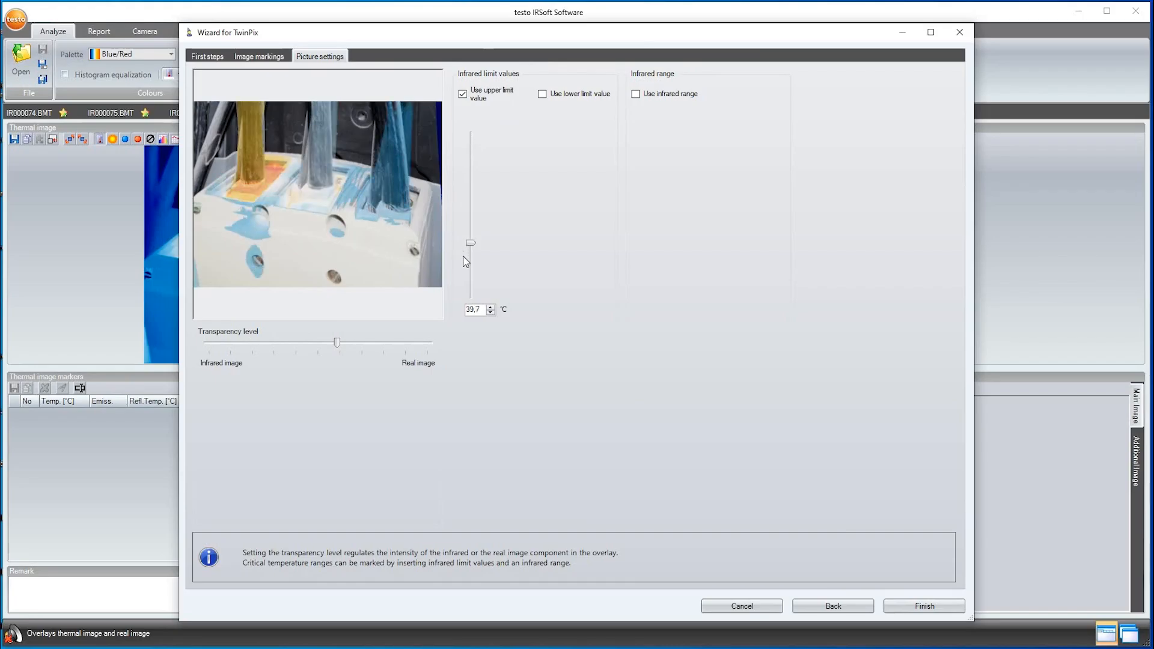
click(921, 607)
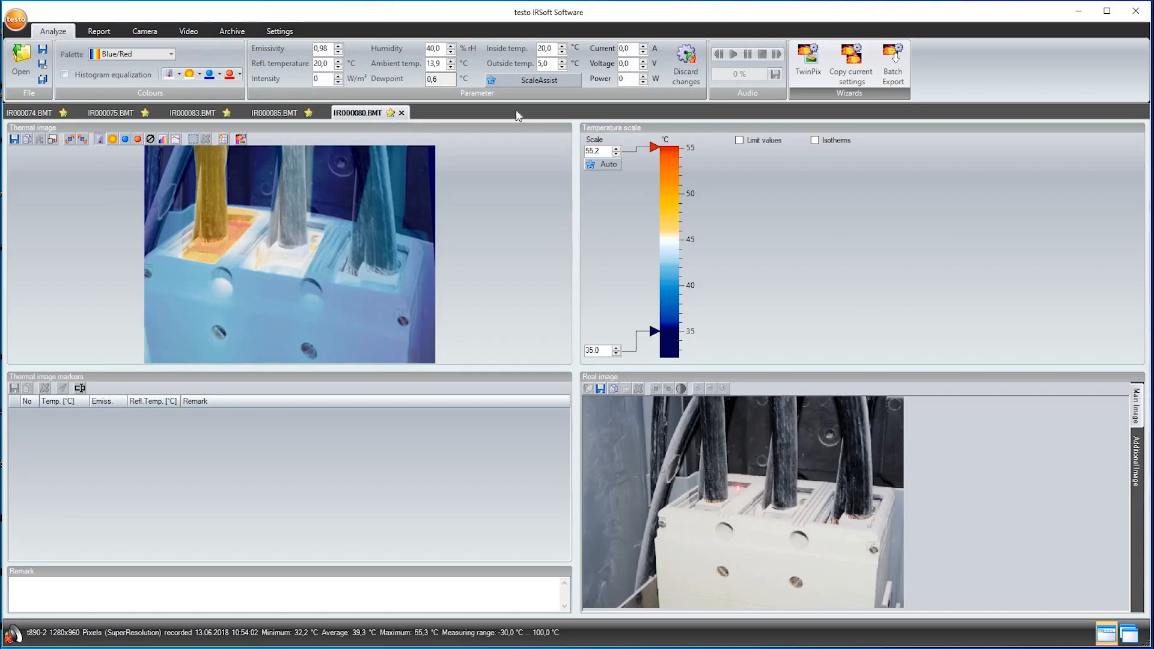
Start a new report with the Industry thermography template and include all available thermal images
click(111, 33)
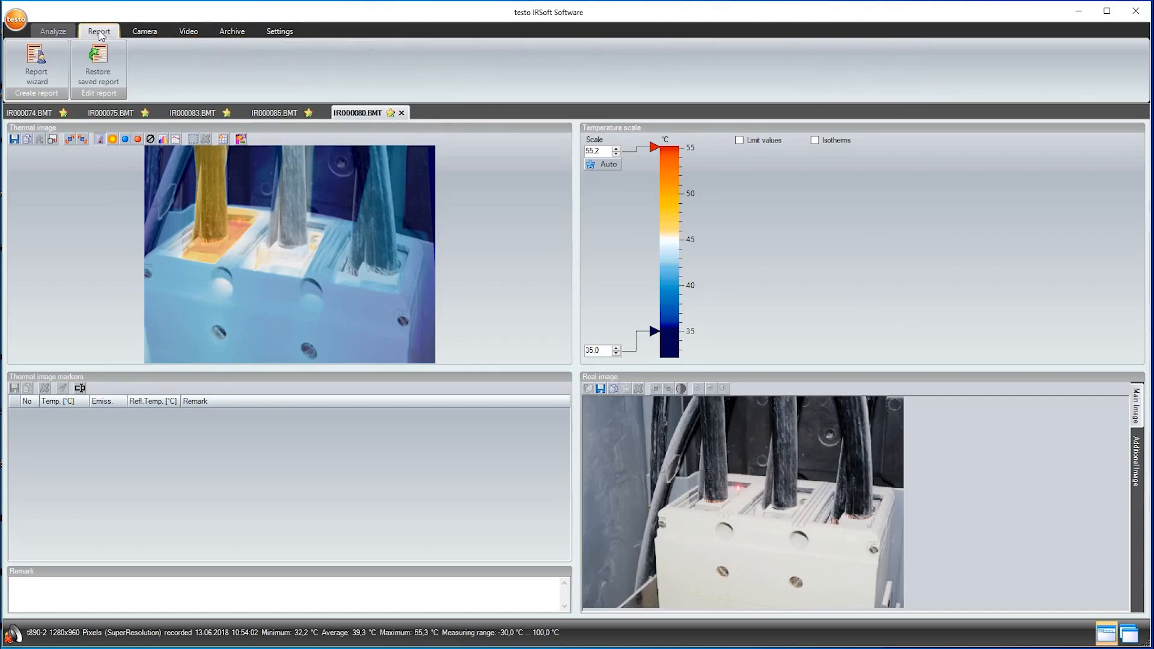
click(43, 68)
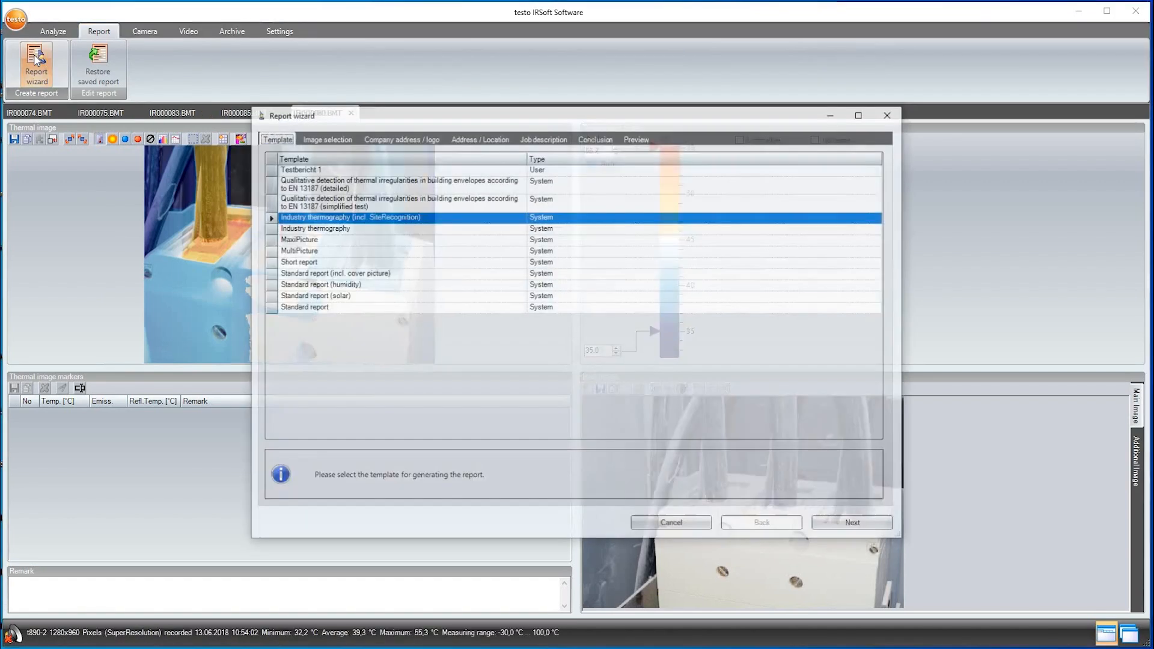
click(270, 229)
click(834, 523)
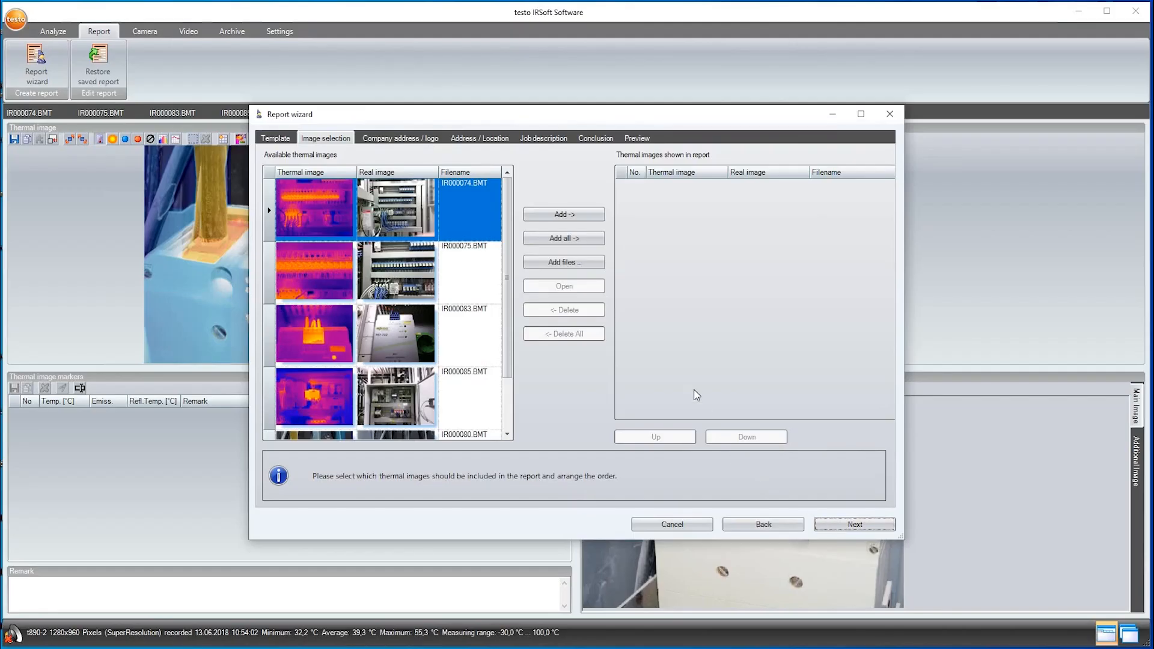
click(567, 240)
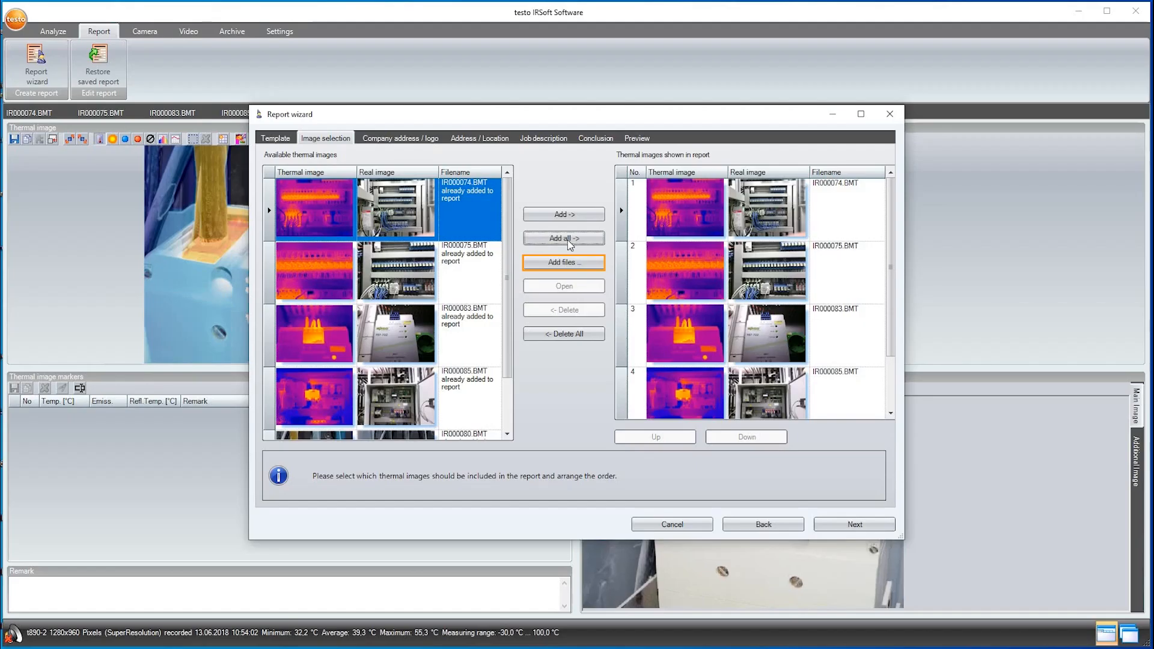
click(819, 522)
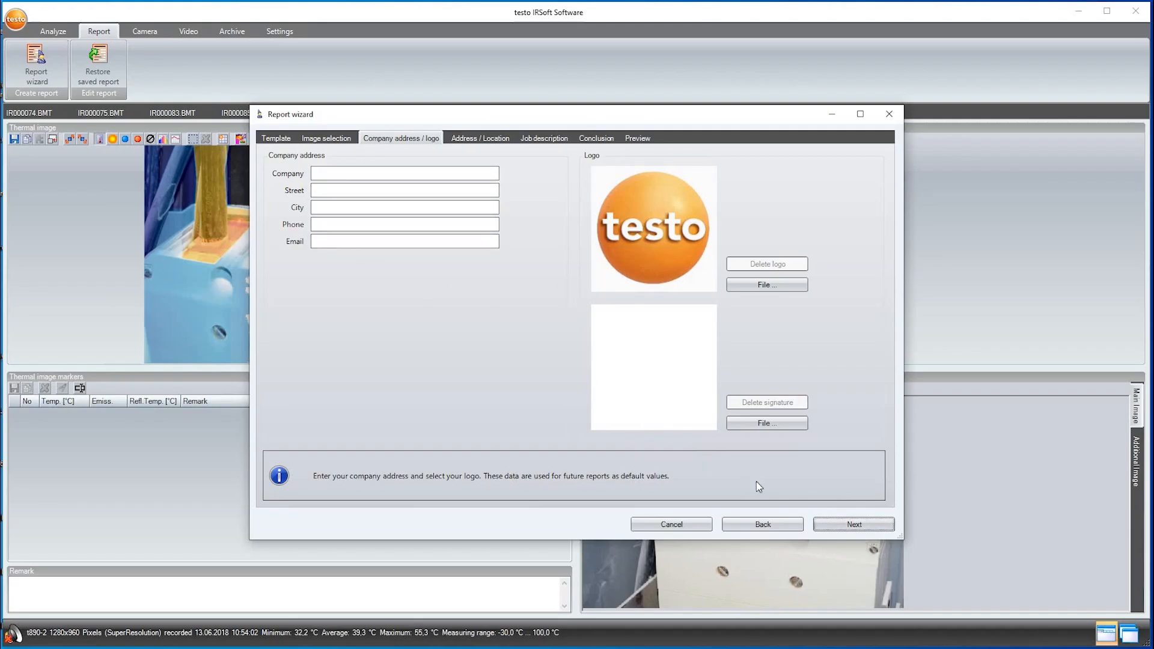
Leave the company, customer and job details as they are, enter "Summary: ...." as the conclusion, and generate the report preview
click(822, 524)
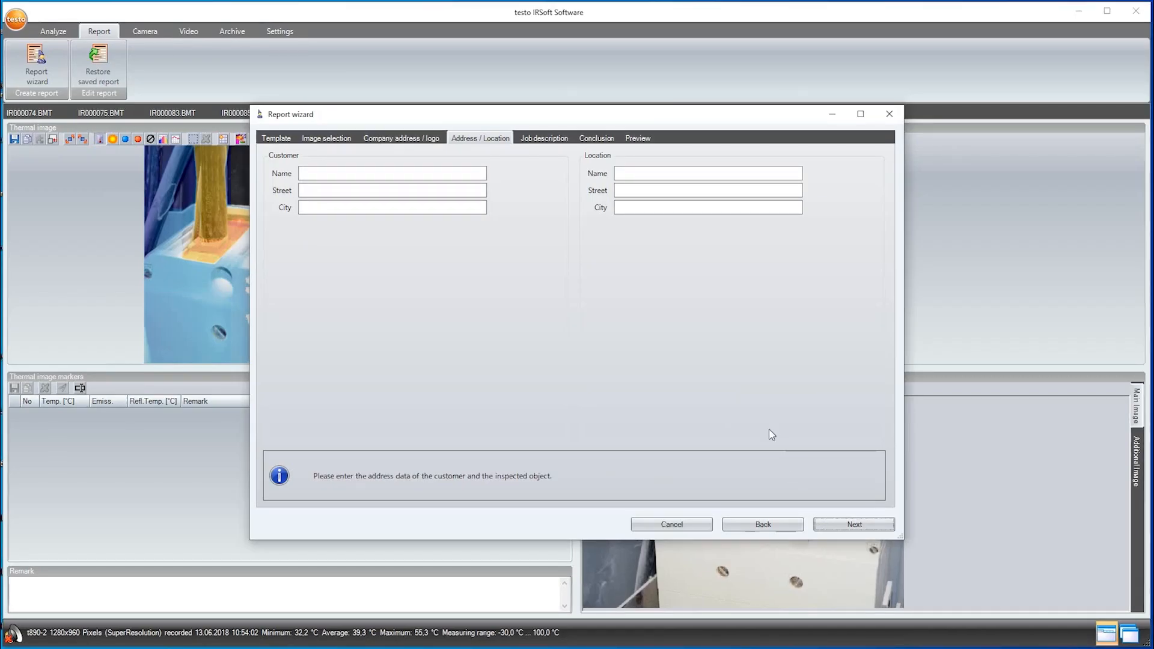
click(828, 525)
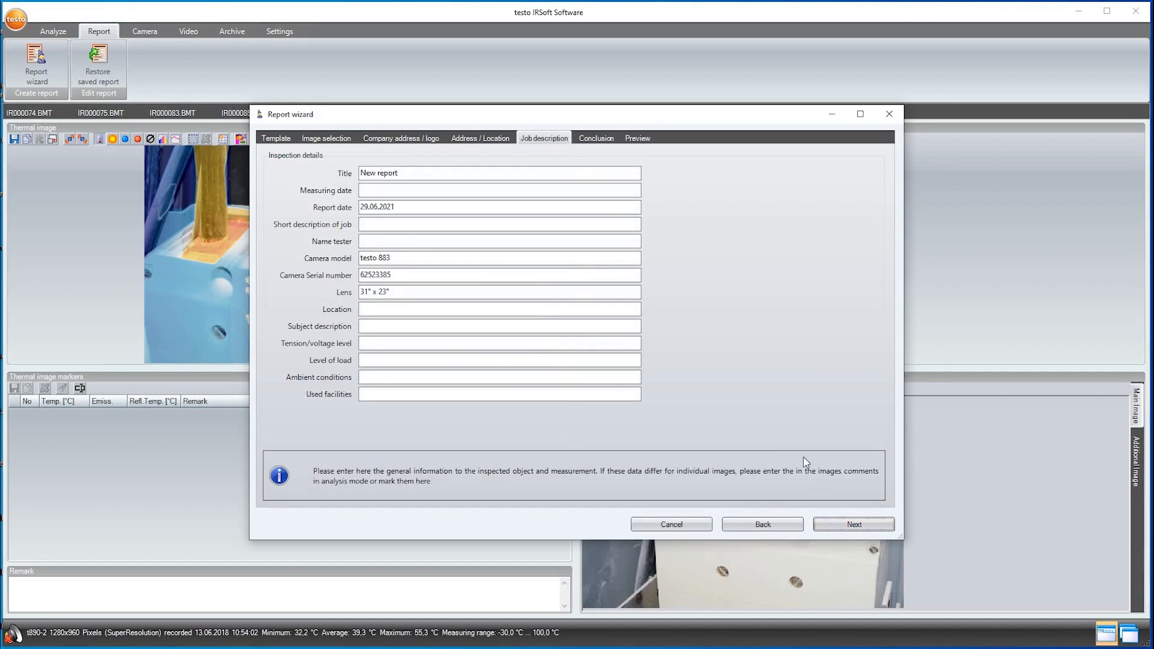
click(826, 525)
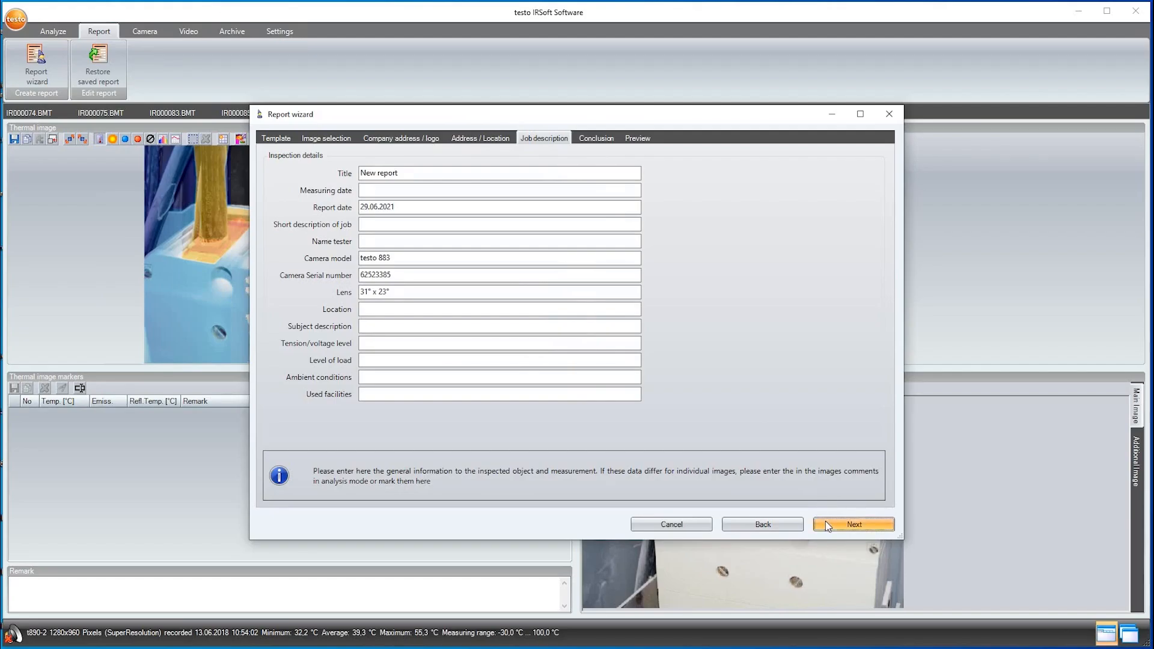
text(S)
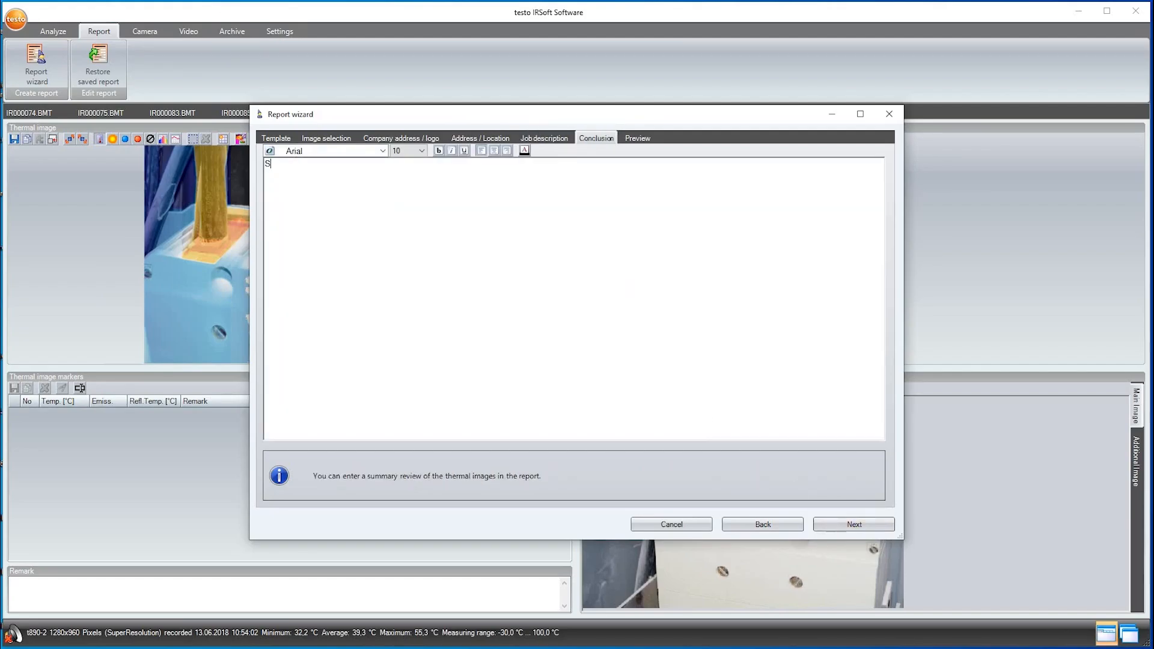
text(ummary: ....)
click(857, 526)
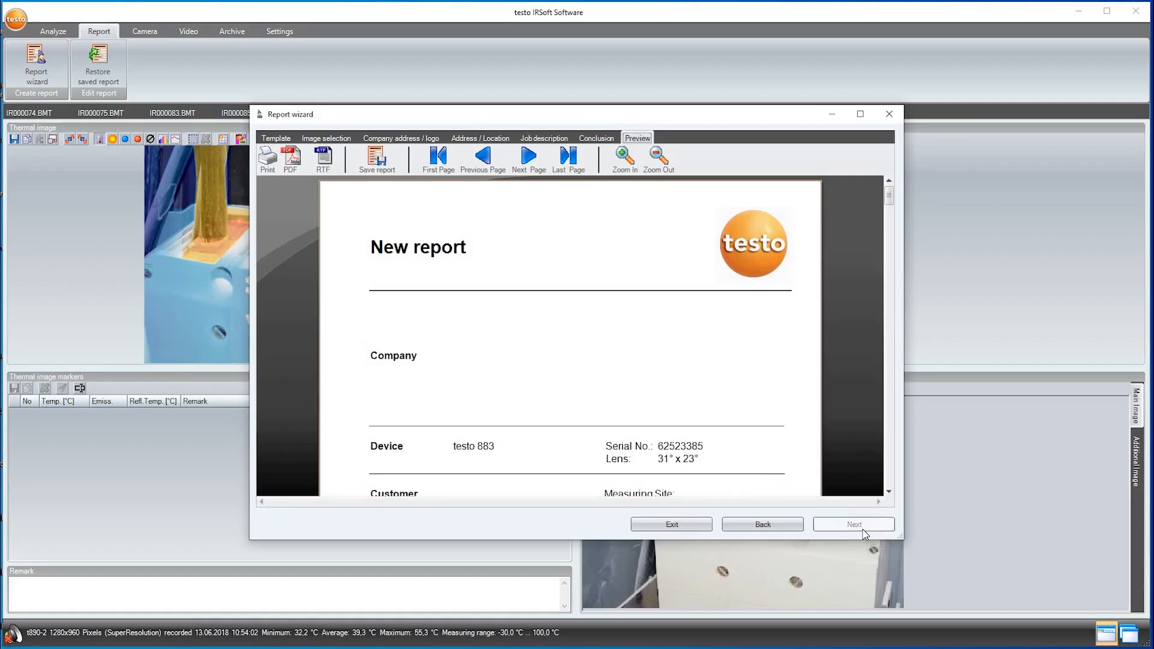
Review the report preview, then save it as the Testo infrared report file "New report" and as a PDF of the same name
scroll(856, 292, down, 10)
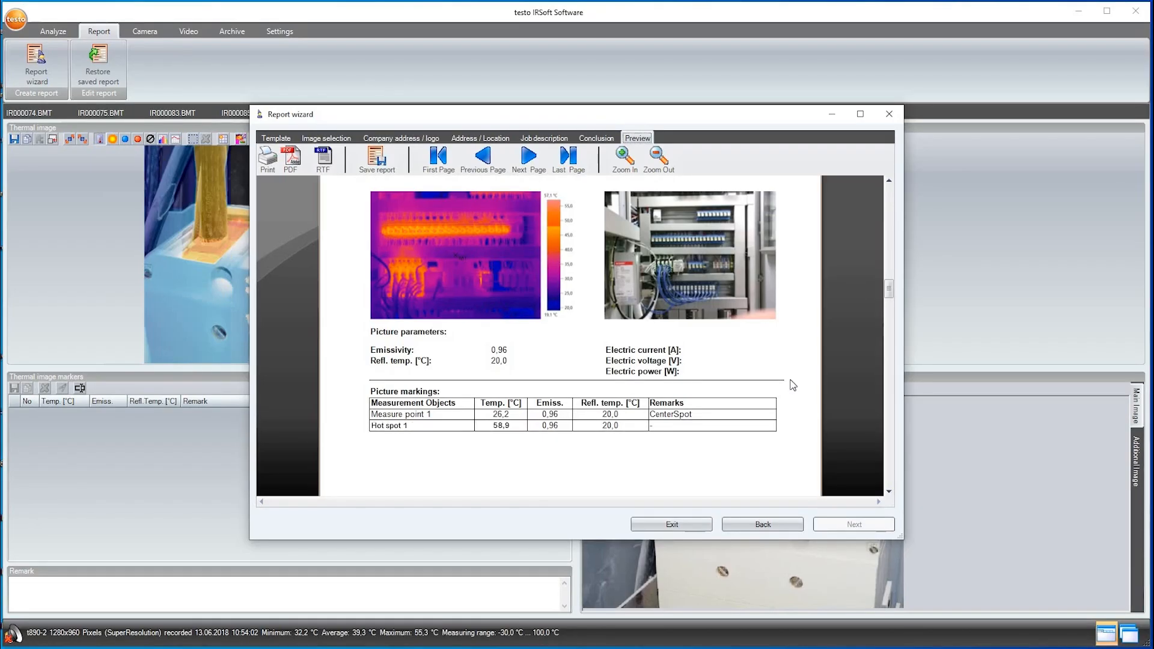
click(376, 160)
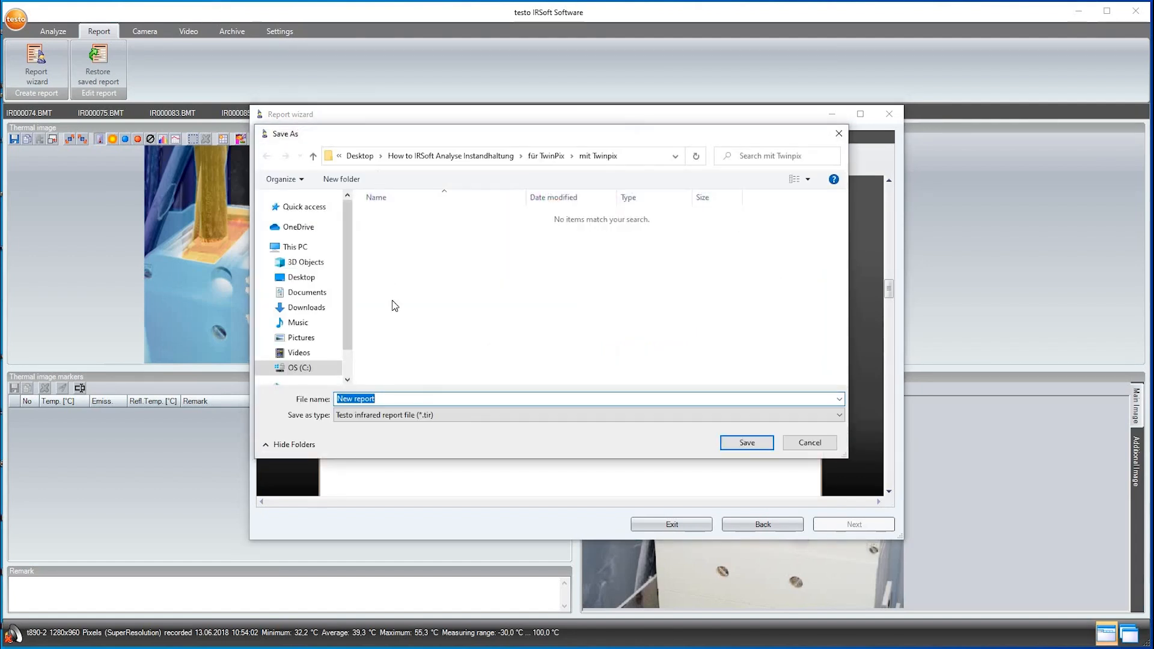
click(745, 444)
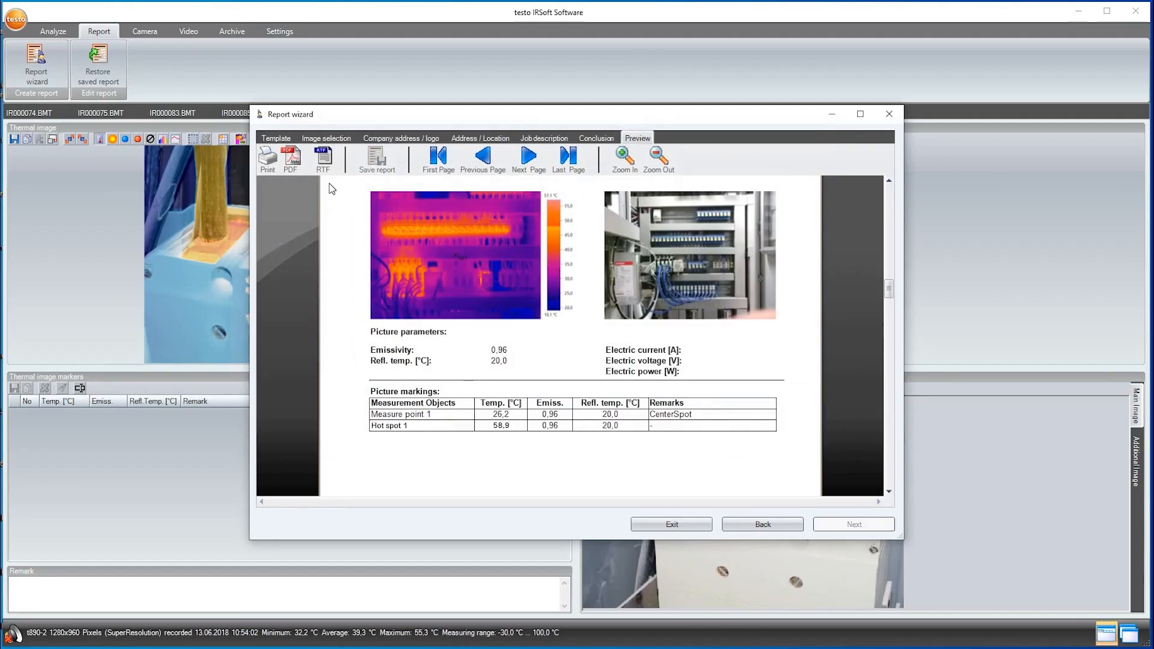
click(294, 169)
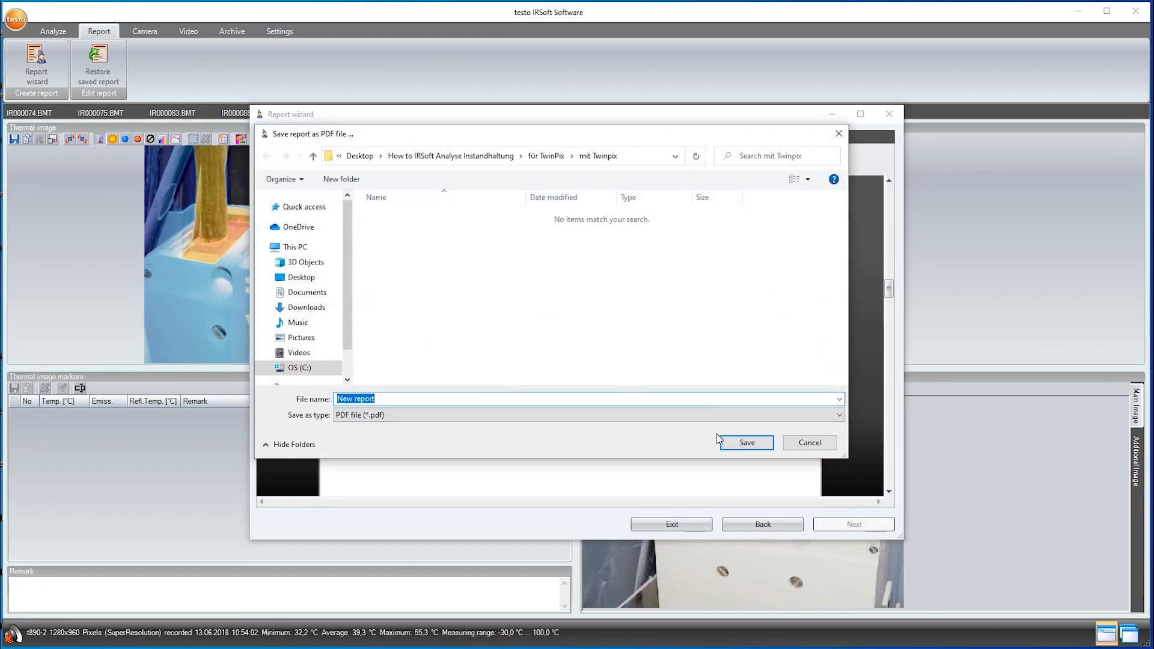
click(737, 444)
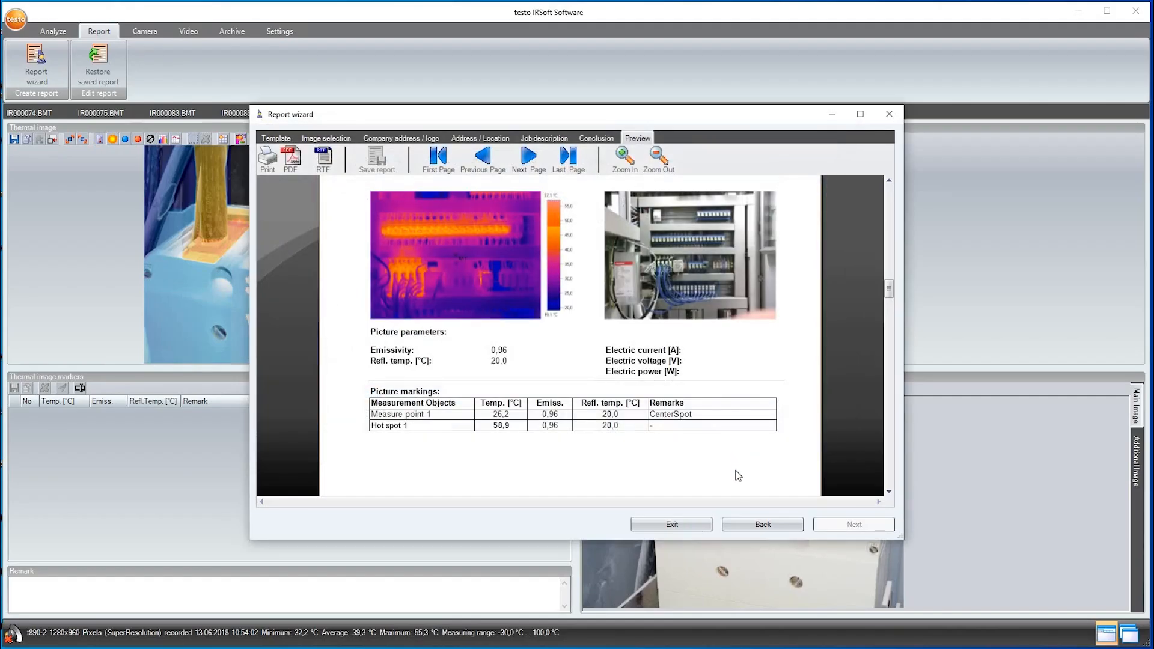